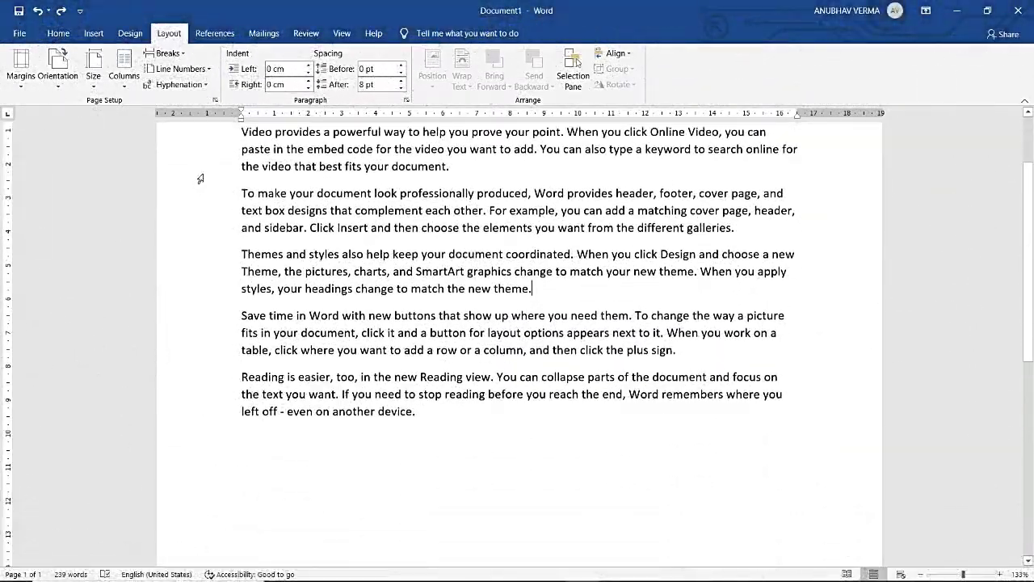
- Open the Layout tab's Breaks list to show the page and section break types
scroll(199, 178, "down", 4)
scroll(199, 179, "down", 5)
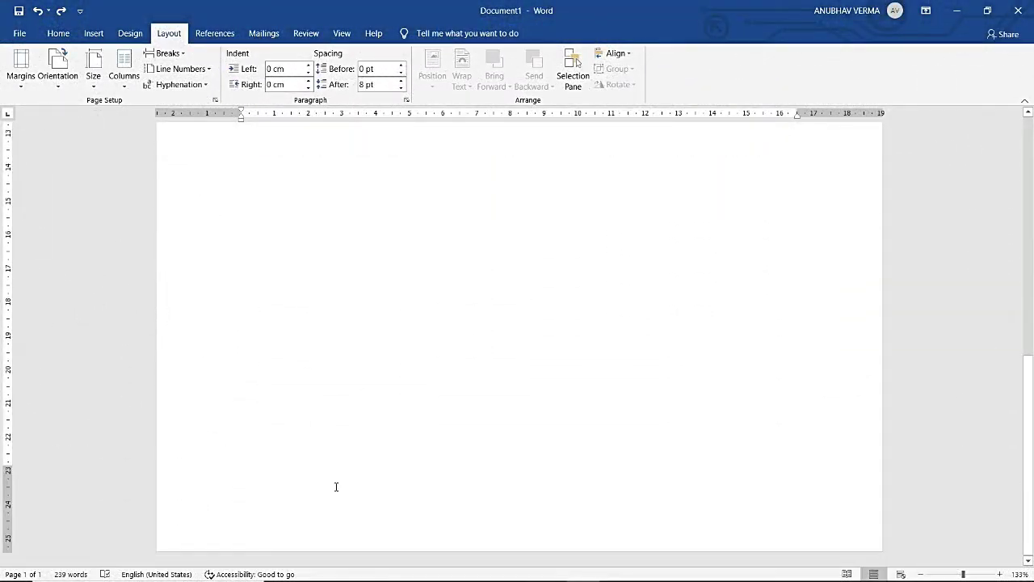
scroll(353, 503, "up", 5)
scroll(339, 485, "up", 4)
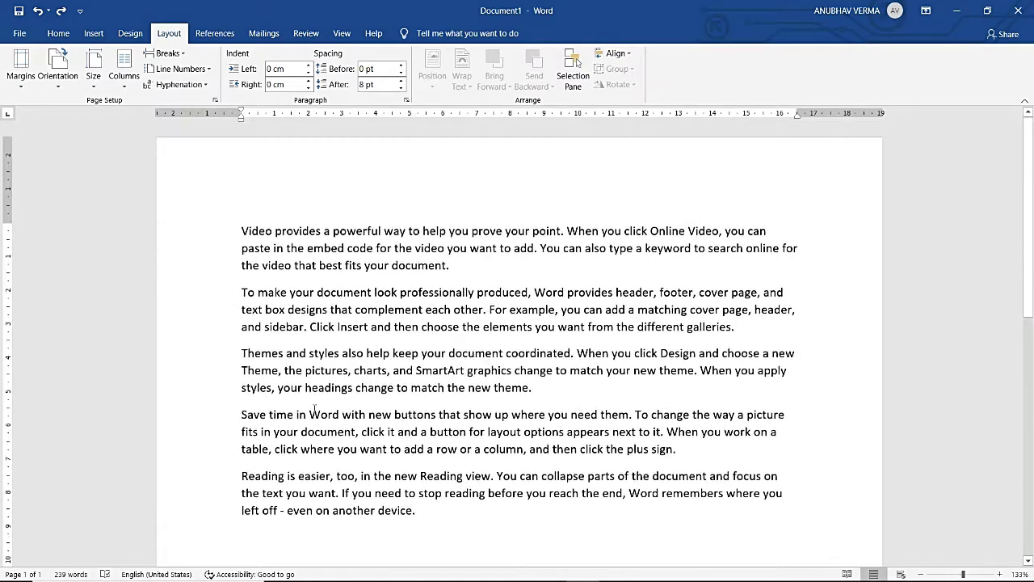
left_click(165, 52)
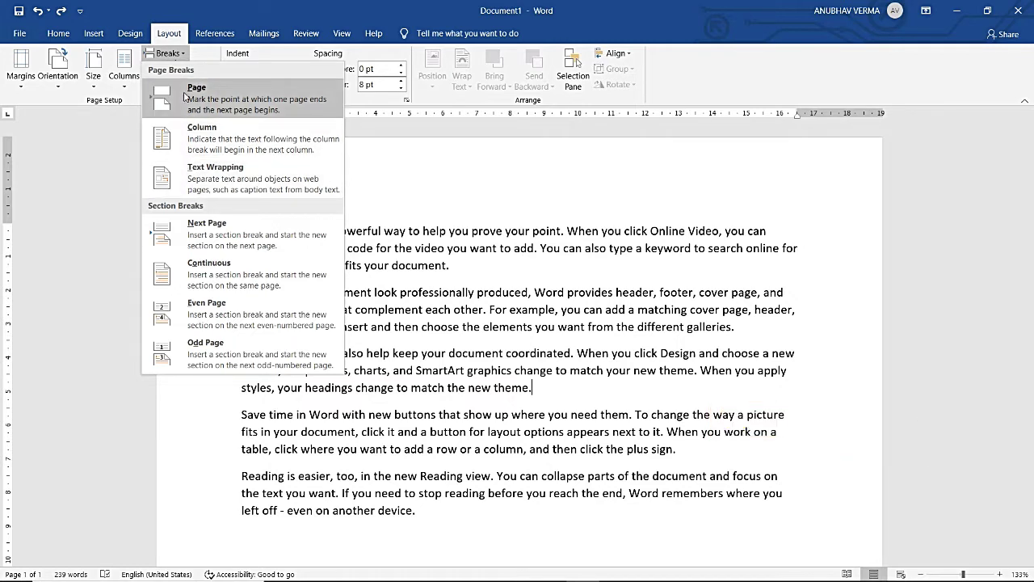
- Insert a page break after the last paragraph ending 'device.'
left_click(500, 538)
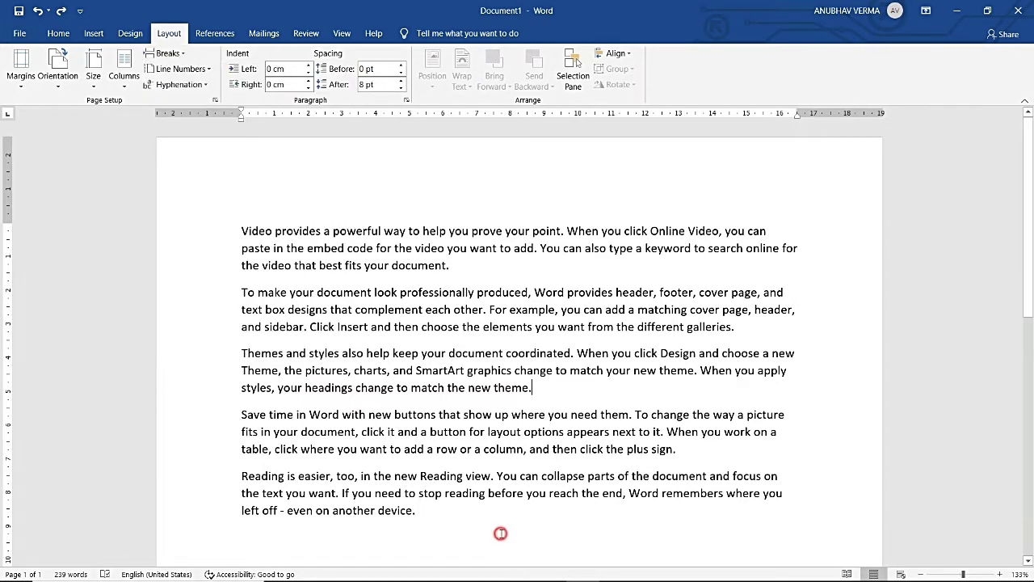
left_click(428, 518)
left_click(167, 53)
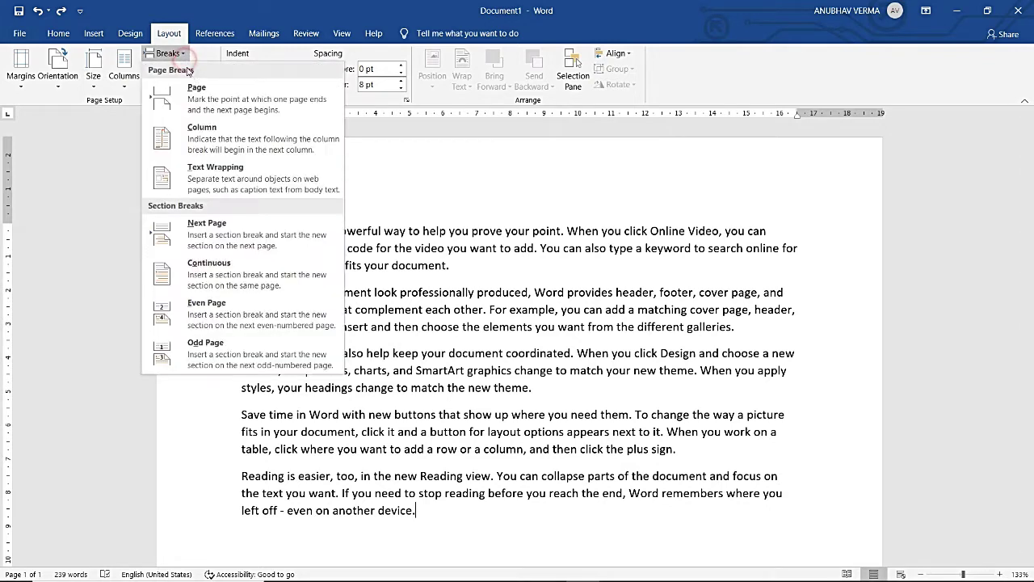
left_click(193, 91)
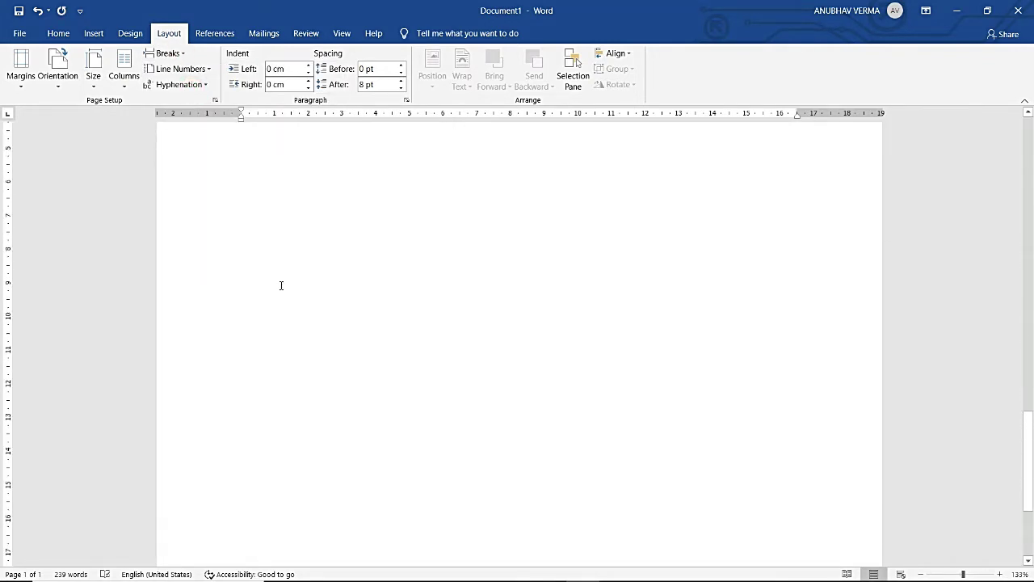
scroll(280, 284, "up", 1)
scroll(281, 284, "up", 4)
scroll(280, 284, "up", 5)
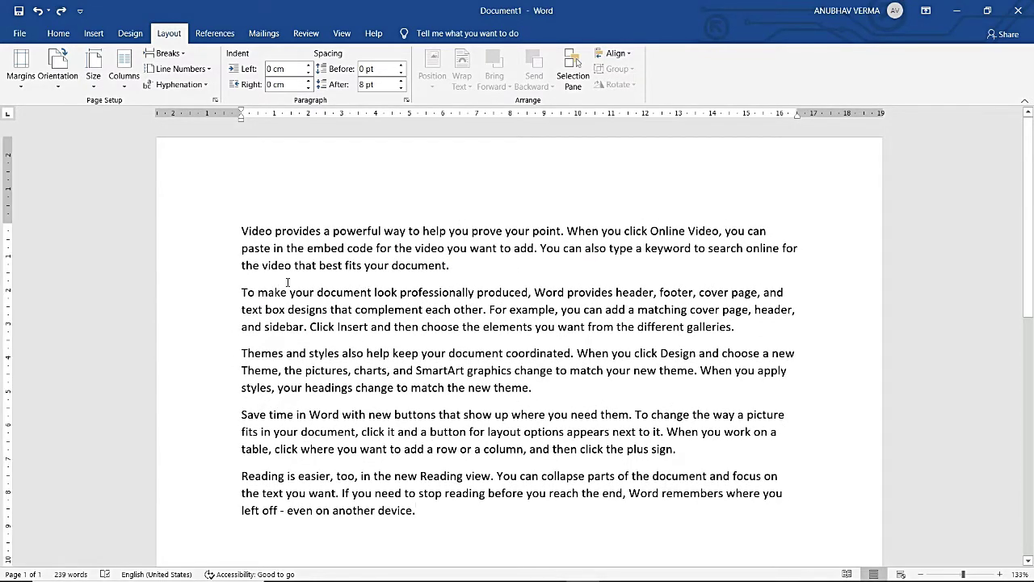
- Insert a page break after the themes paragraph ending 'theme.'
left_click(543, 391)
left_click(180, 53)
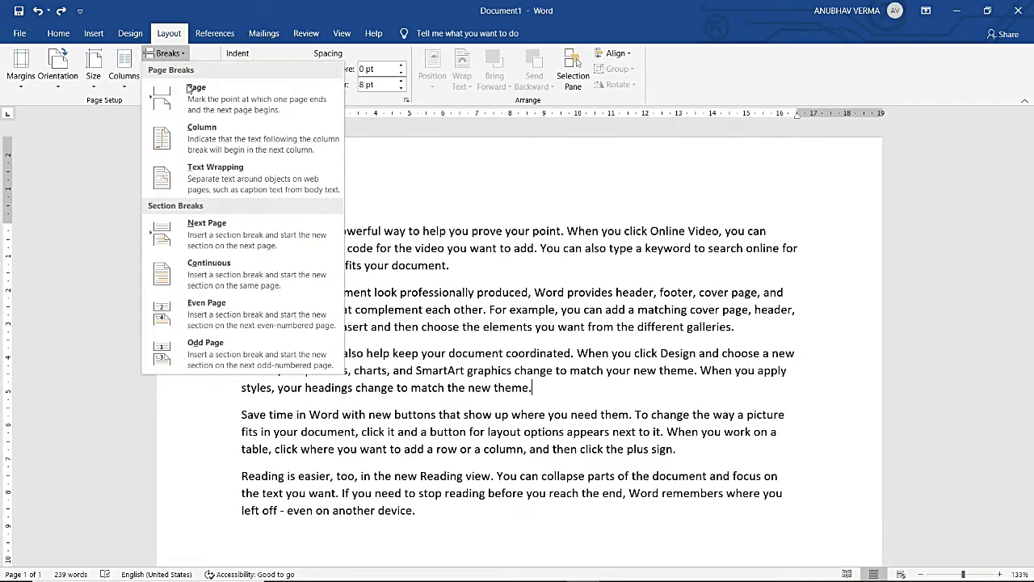
left_click(196, 86)
scroll(242, 242, "down", 5)
scroll(249, 285, "down", 3)
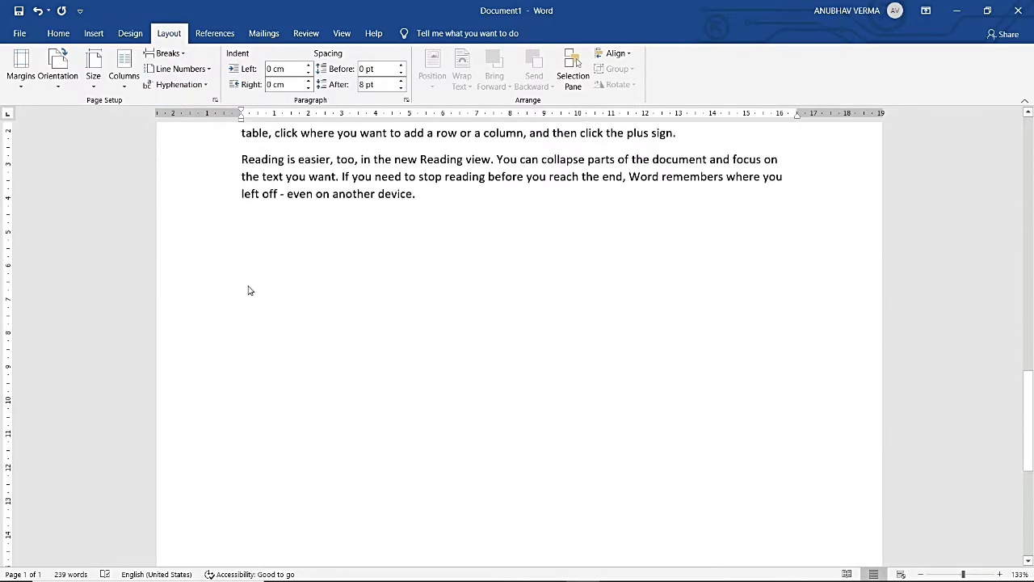
scroll(249, 285, "up", 5)
scroll(249, 285, "up", 5)
scroll(248, 285, "up", 5)
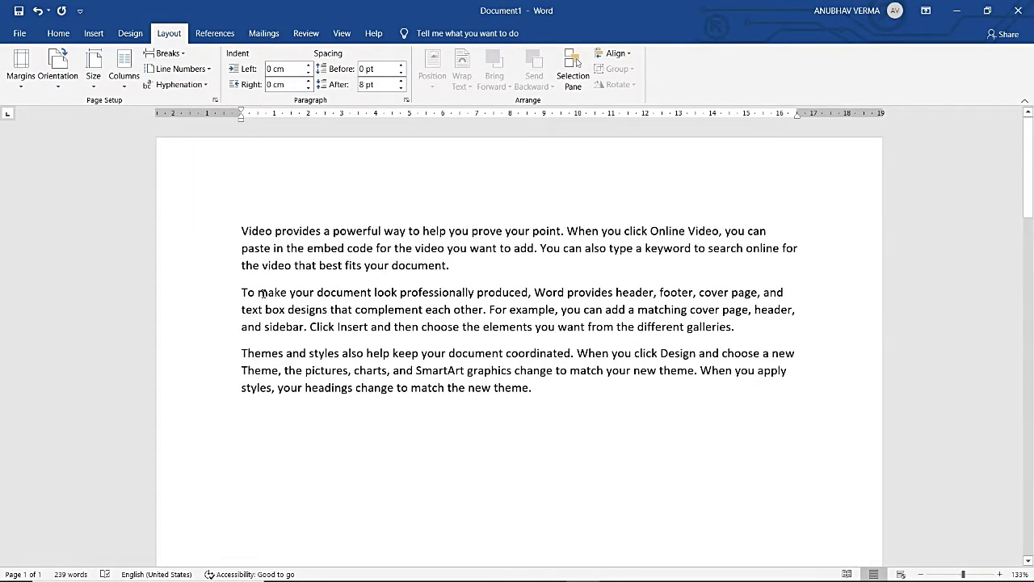
- Delete the page break after 'theme.' to rejoin the paragraphs, returning to the text's end
left_click(555, 388)
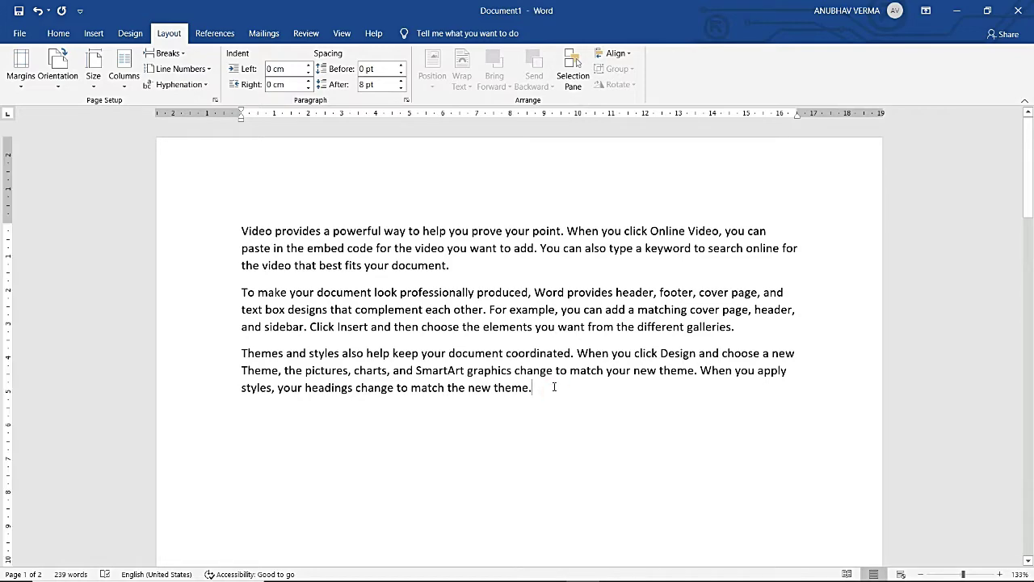
key("Delete")
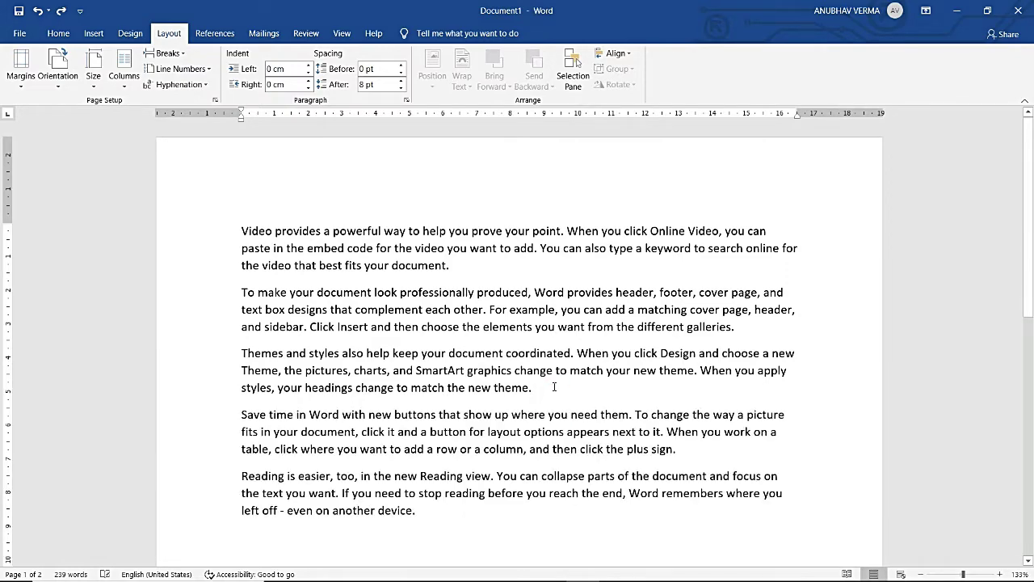
scroll(554, 387, "down", 3)
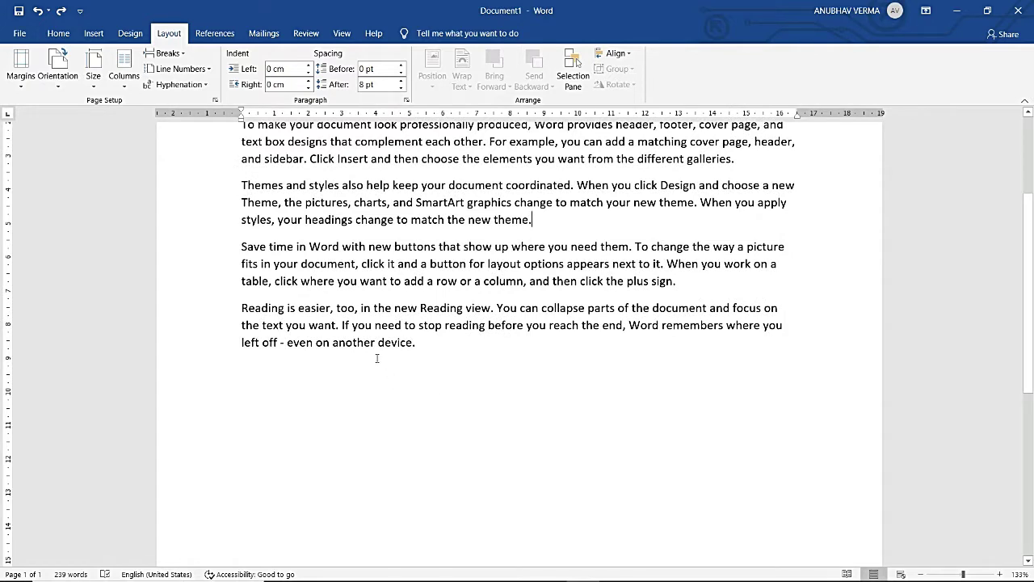
left_click(424, 352)
left_click(169, 54)
- Add a page break after 'device.' for a blank second page, then put the caret after 'theme.'
left_click(197, 89)
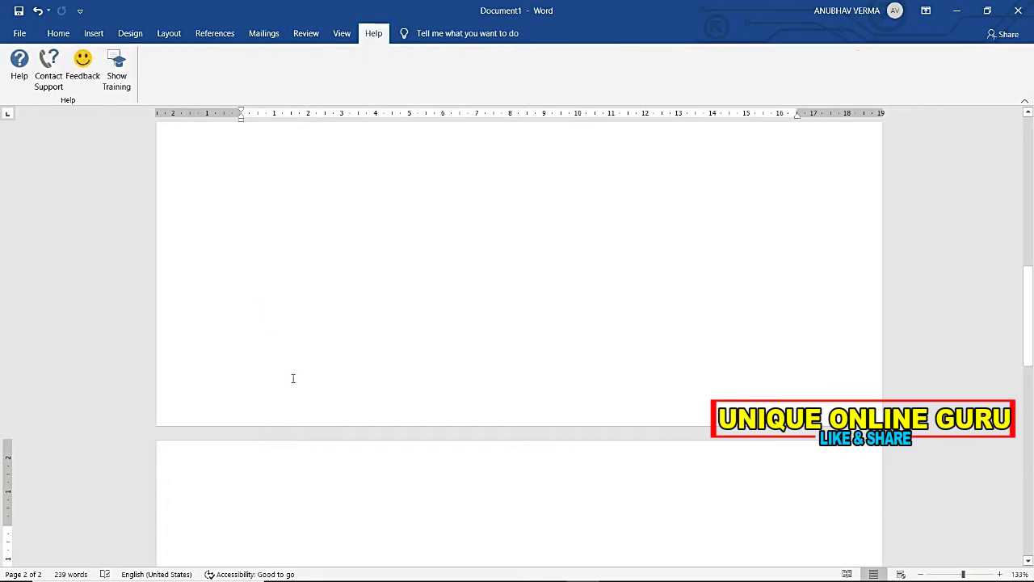
scroll(293, 383, "down", 10)
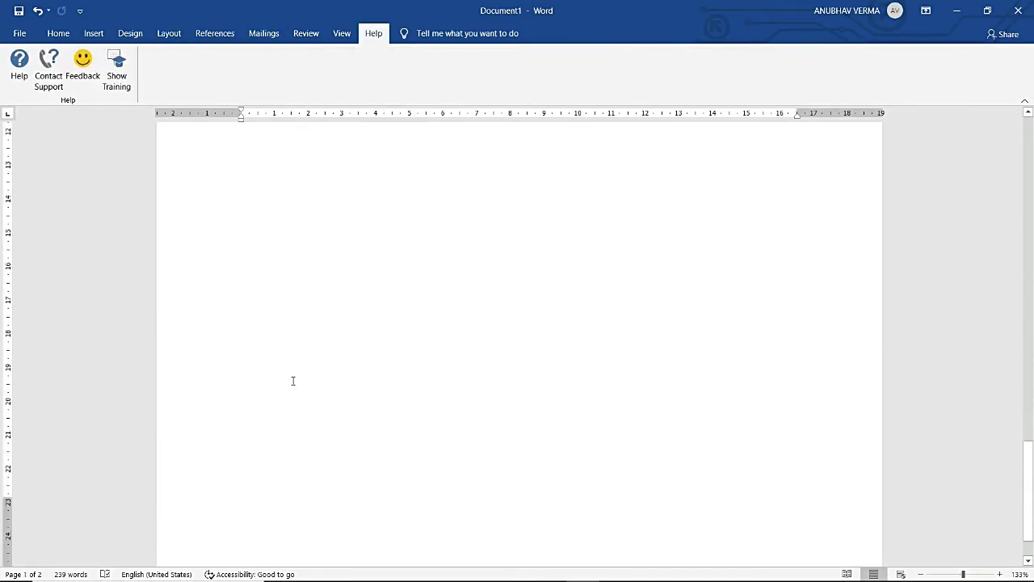
left_click(158, 33)
scroll(234, 234, "up", 5)
scroll(252, 270, "up", 5)
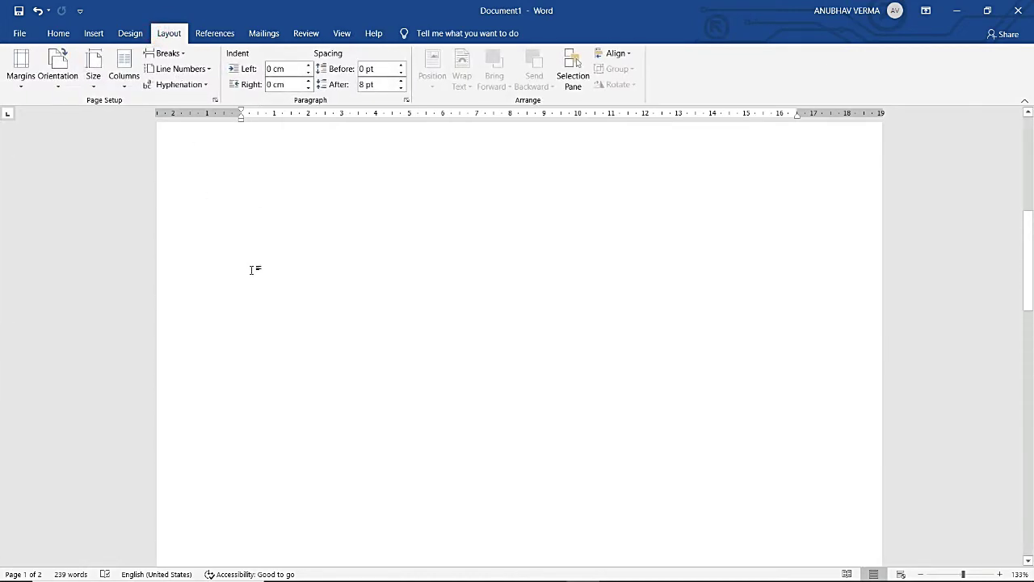
scroll(252, 270, "up", 5)
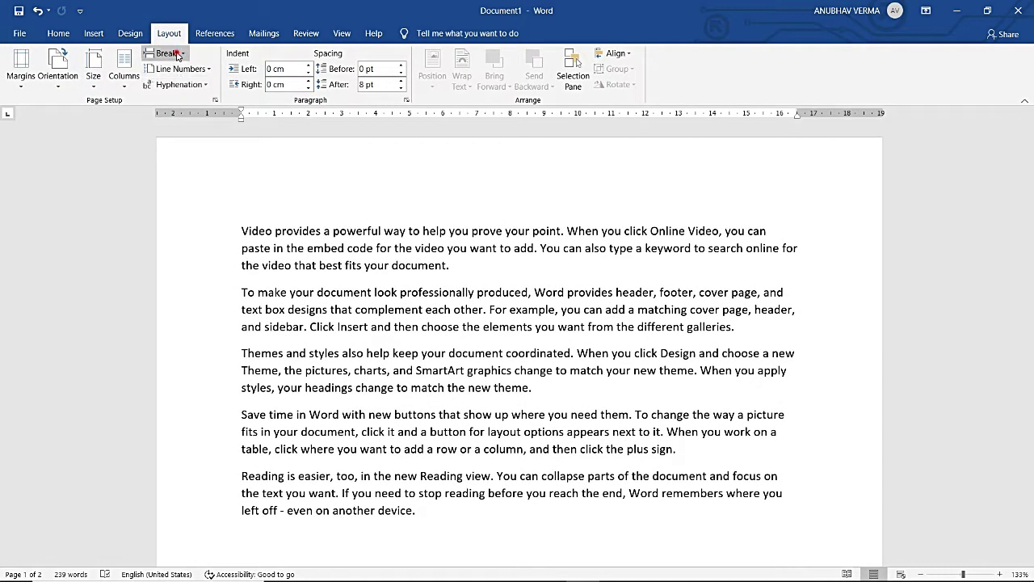
left_click(167, 54)
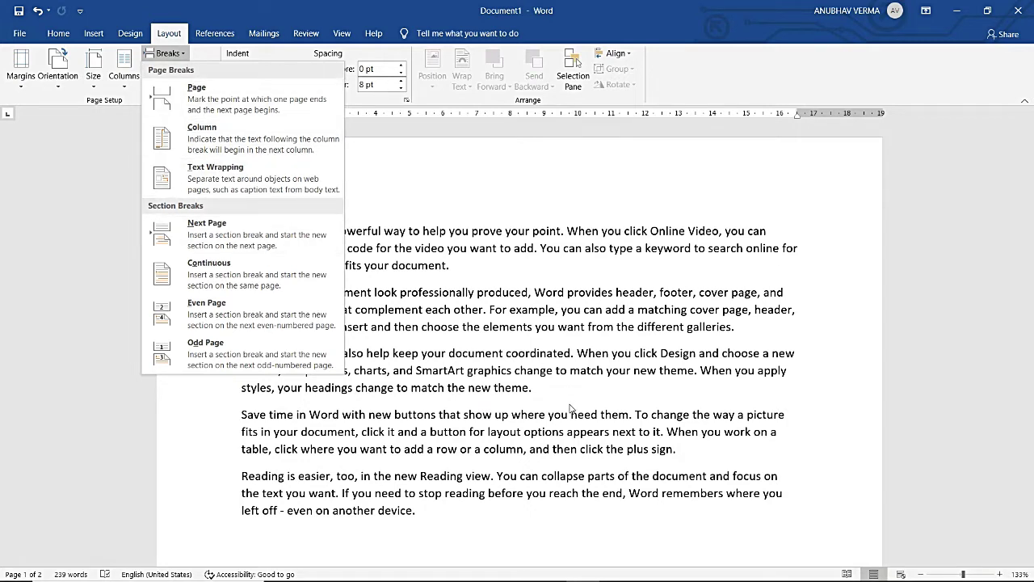
left_click(543, 387)
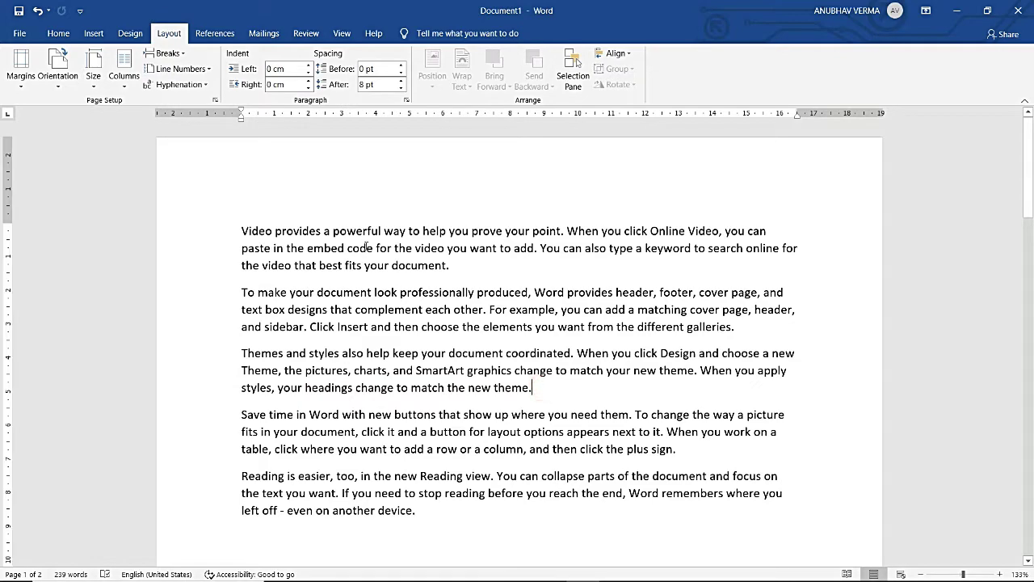
- Insert a column break after 'theme.', pushing the last two paragraphs onto a new page
left_click(166, 53)
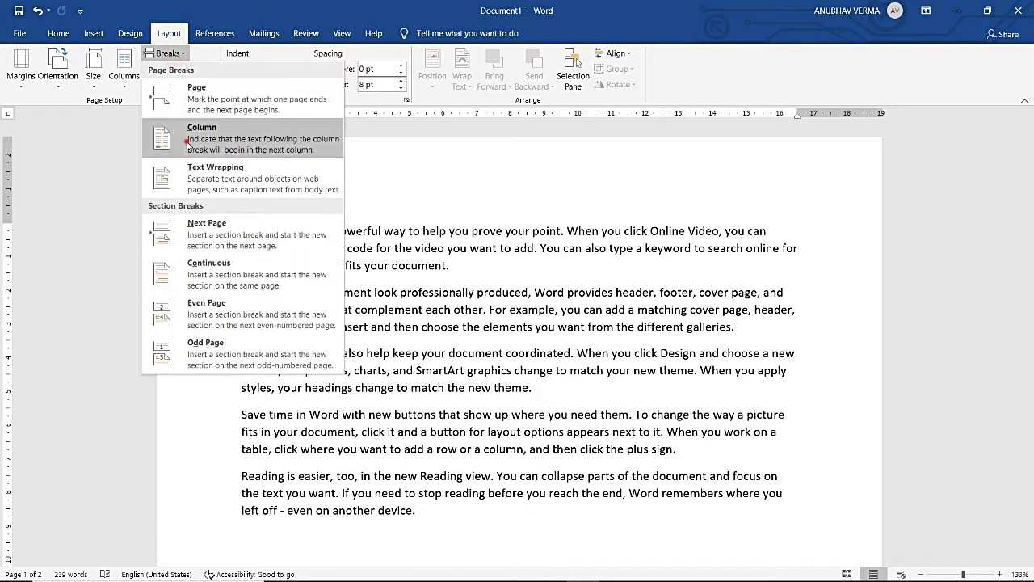
left_click(184, 144)
scroll(253, 329, "down", 3)
scroll(252, 329, "up", 5)
scroll(253, 329, "down", 5)
scroll(253, 329, "up", 5)
scroll(253, 328, "up", 5)
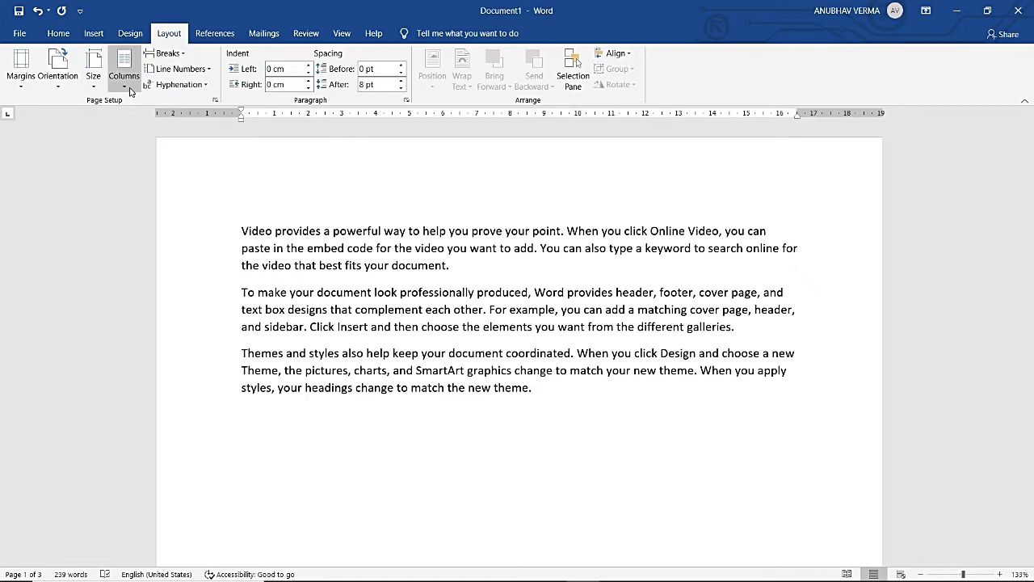
scroll(529, 420, "down", 3)
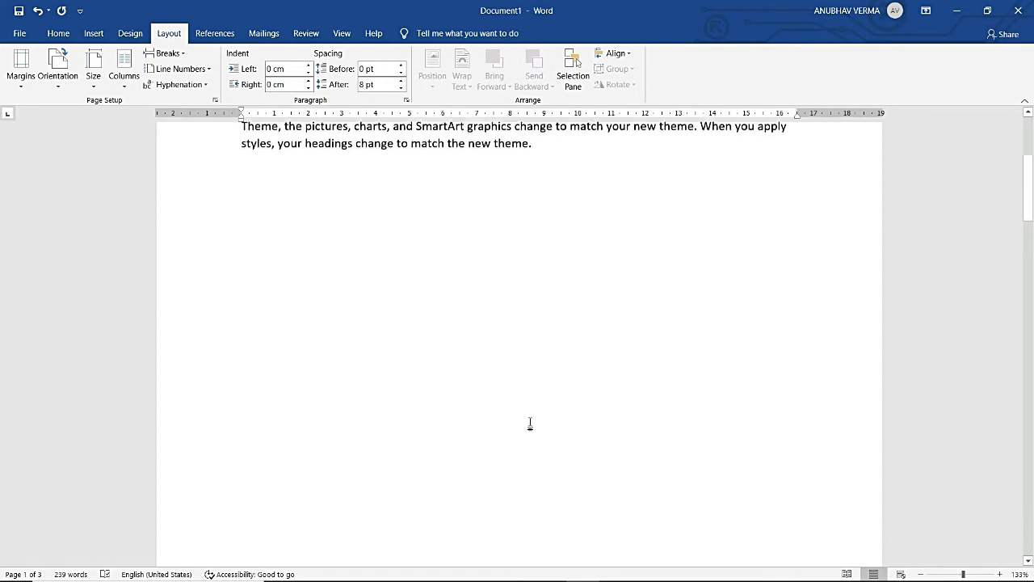
scroll(529, 421, "down", 3)
scroll(529, 420, "up", 2)
scroll(532, 420, "up", 1)
scroll(531, 420, "up", 3)
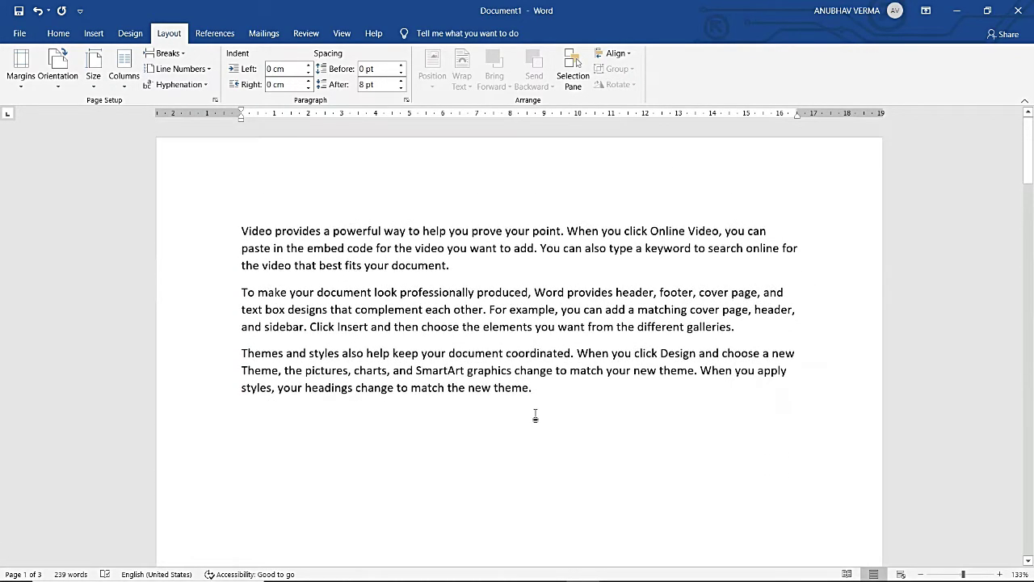
left_click(535, 416)
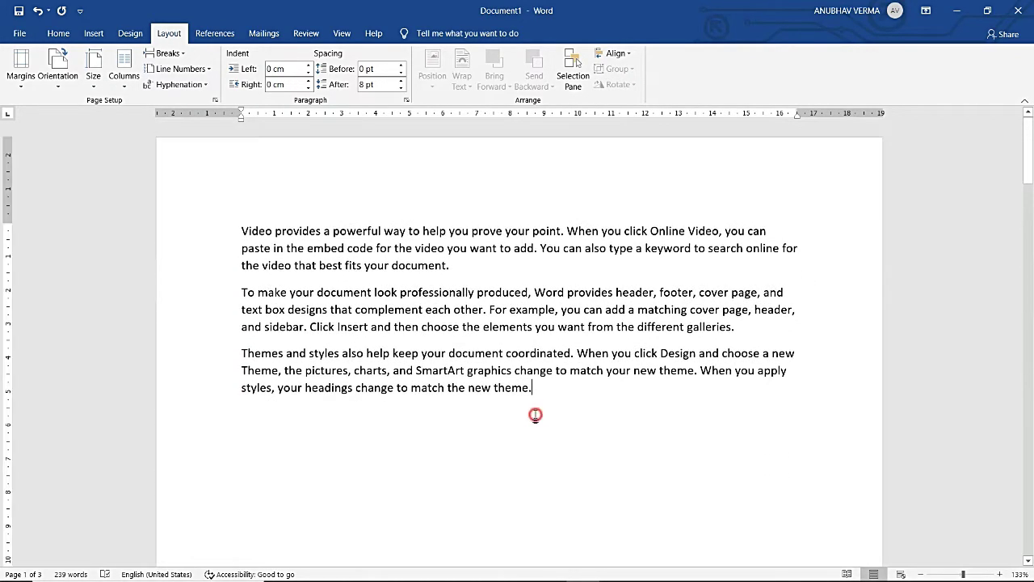
double_click(518, 198)
scroll(207, 220, "down", 3)
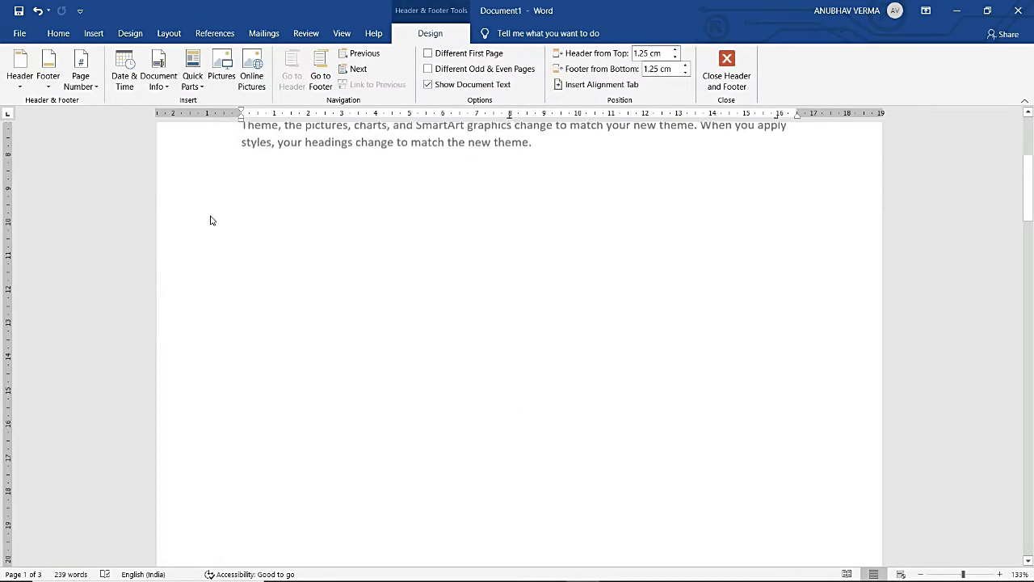
scroll(209, 224, "down", 8)
scroll(210, 235, "down", 3)
scroll(223, 449, "down", 3)
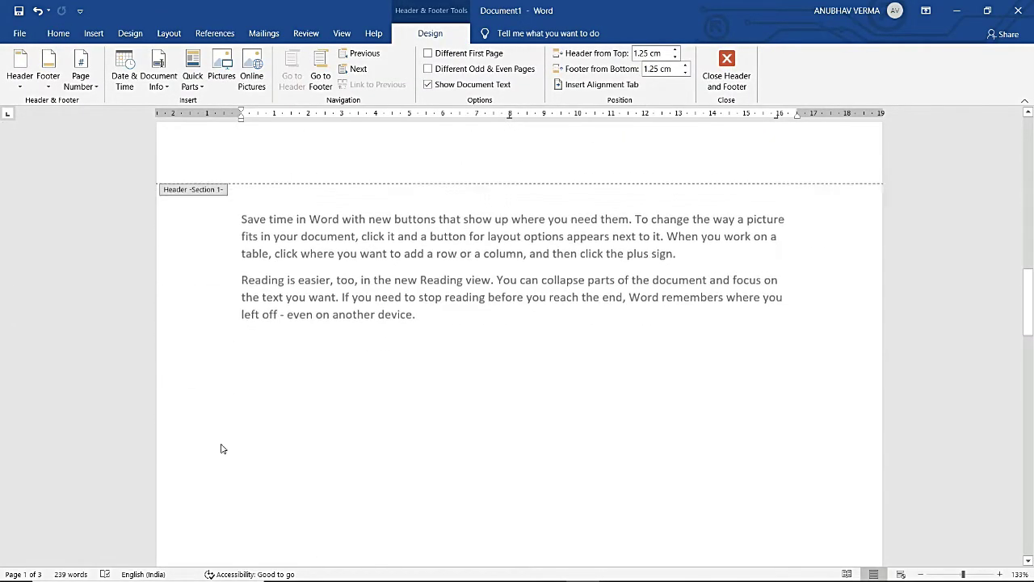
scroll(219, 447, "down", 4)
scroll(219, 448, "down", 4)
scroll(218, 453, "down", 3)
scroll(218, 453, "down", 2)
scroll(219, 450, "down", 6)
scroll(221, 451, "down", 4)
scroll(220, 450, "up", 4)
scroll(219, 450, "up", 5)
scroll(219, 451, "up", 5)
scroll(219, 453, "up", 4)
scroll(218, 454, "up", 2)
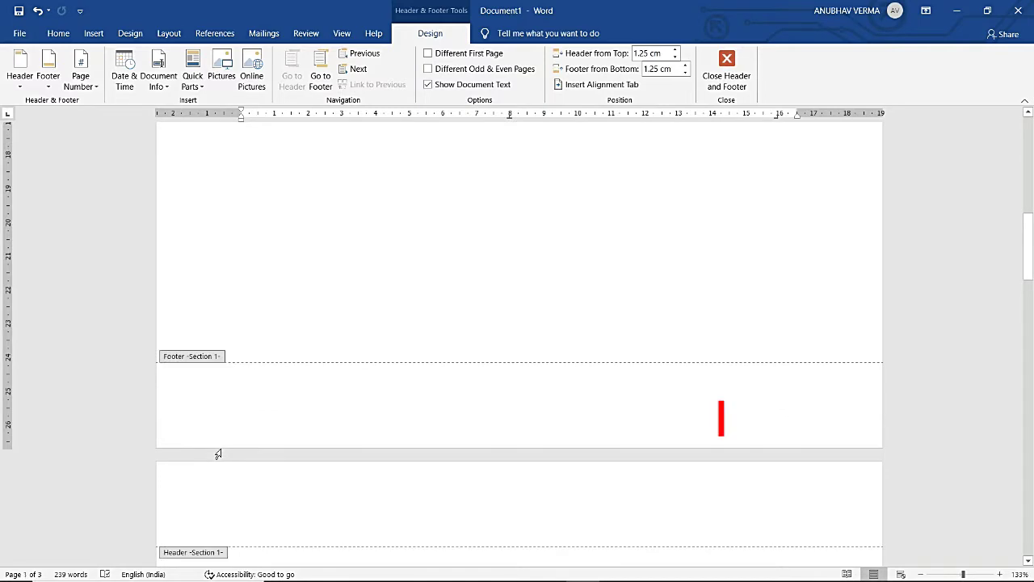
scroll(220, 454, "up", 10)
scroll(223, 454, "up", 3)
scroll(222, 454, "up", 2)
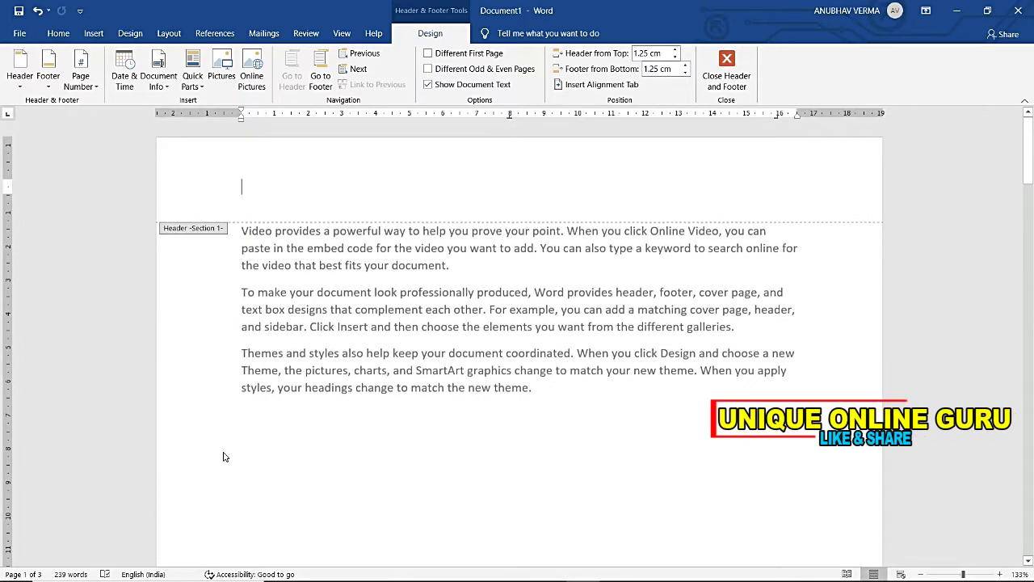
double_click(570, 401)
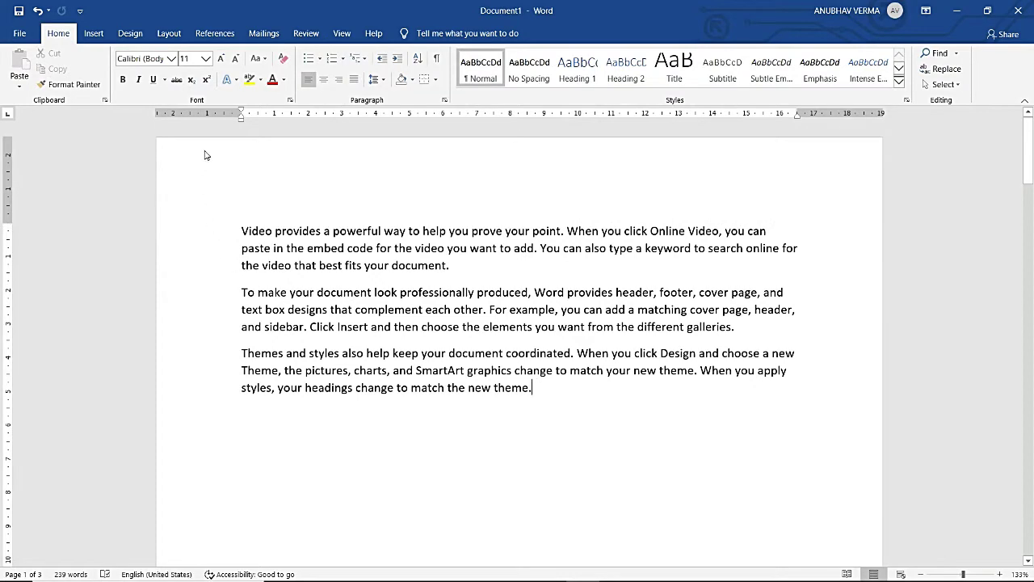
- Undo the column break after the themes paragraph so all five paragraphs share one page
left_click(169, 33)
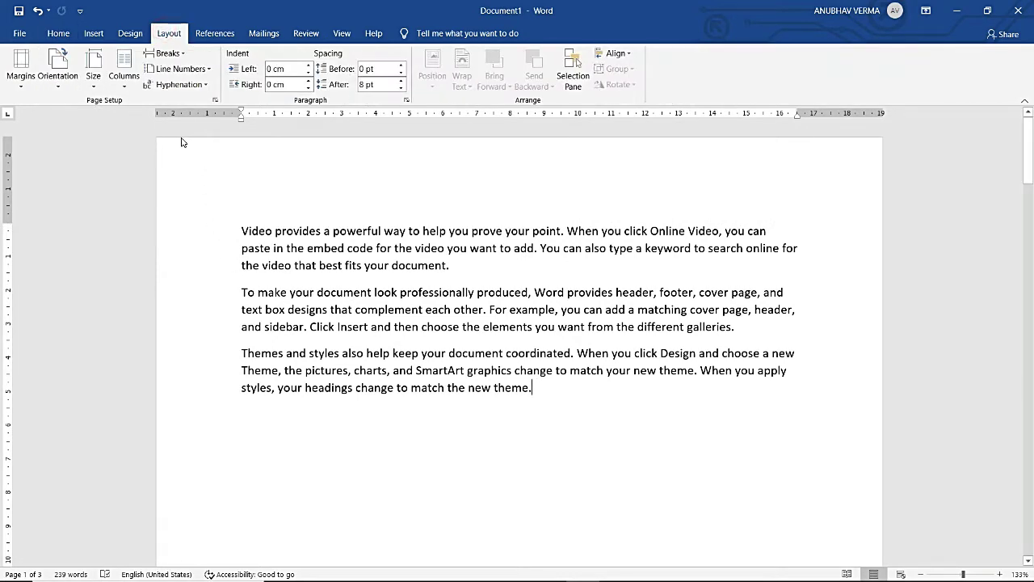
key("ctrl+z")
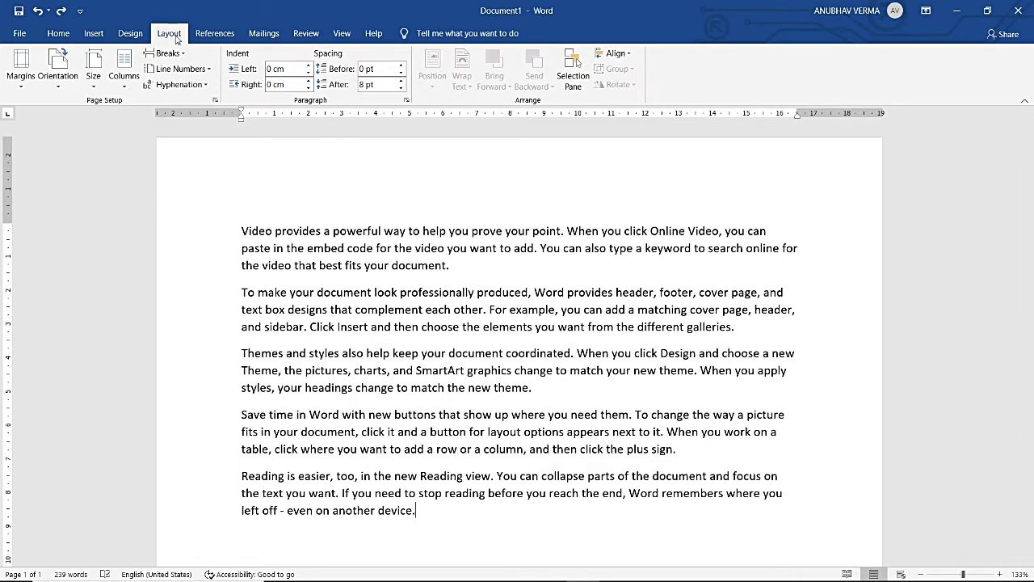
left_click(168, 53)
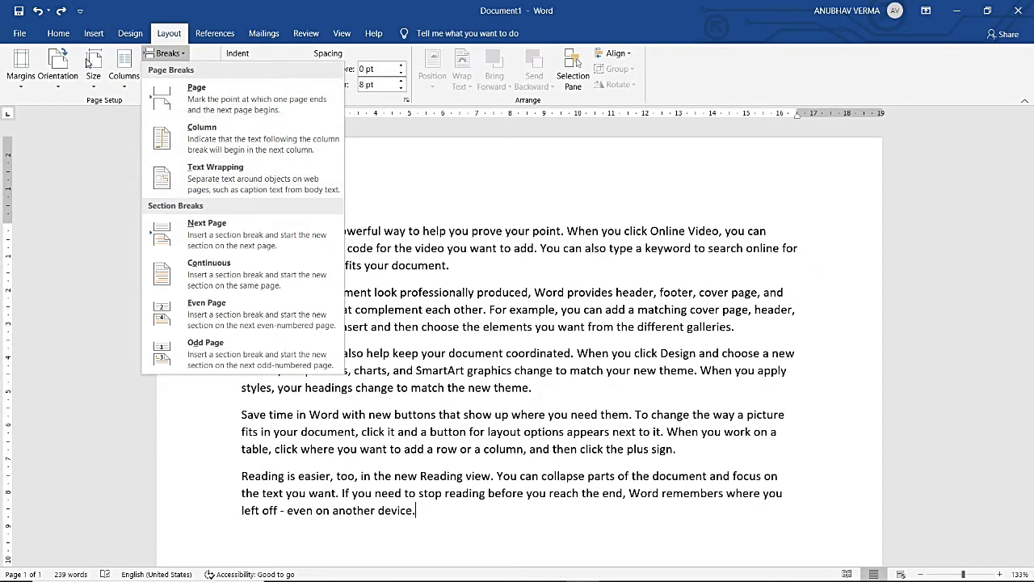
left_click(94, 35)
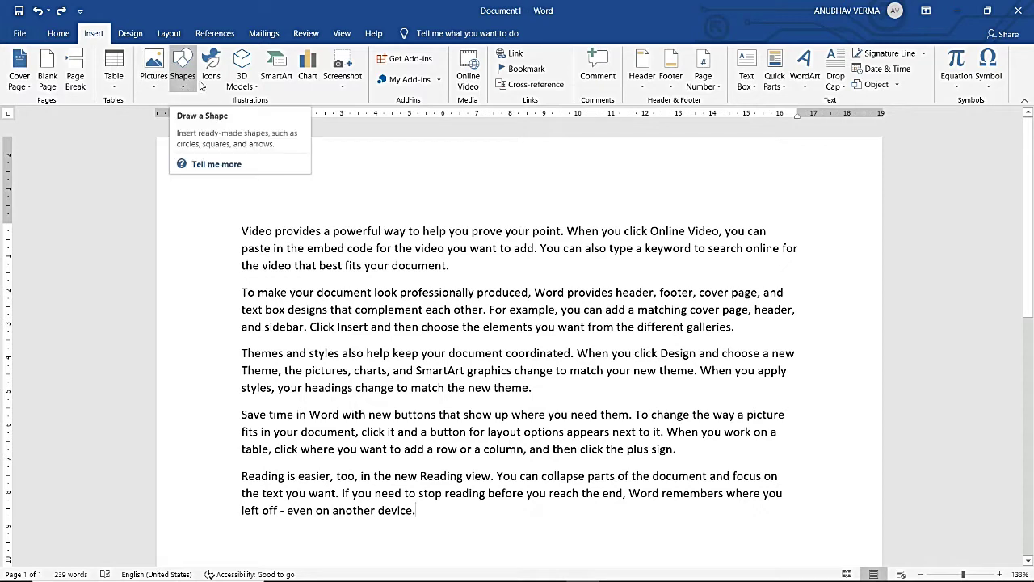
- Draw a Smiley Face from Basic Shapes across the middle paragraphs
left_click(175, 89)
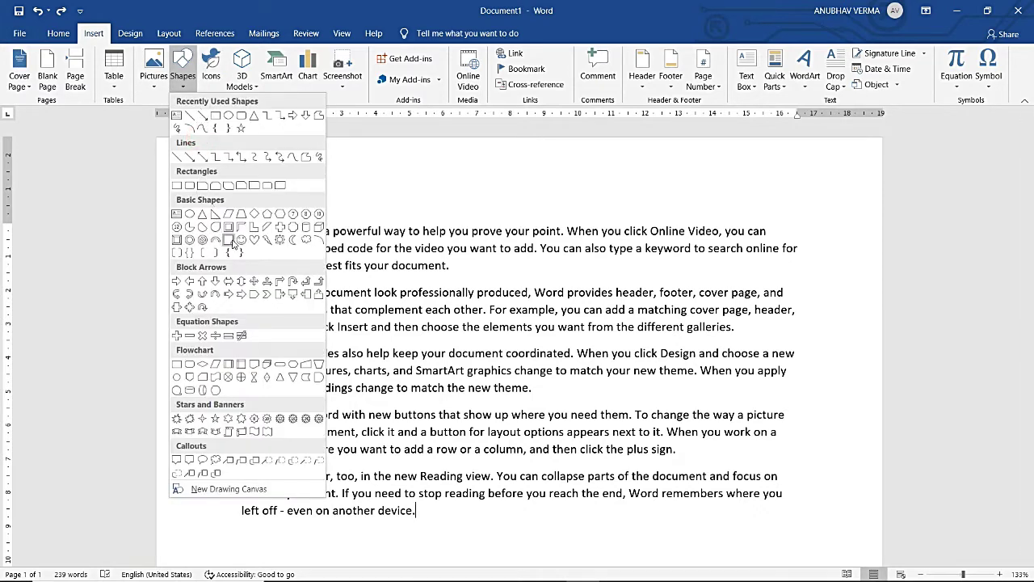
left_click(228, 239)
left_click_drag(351, 276, 605, 434)
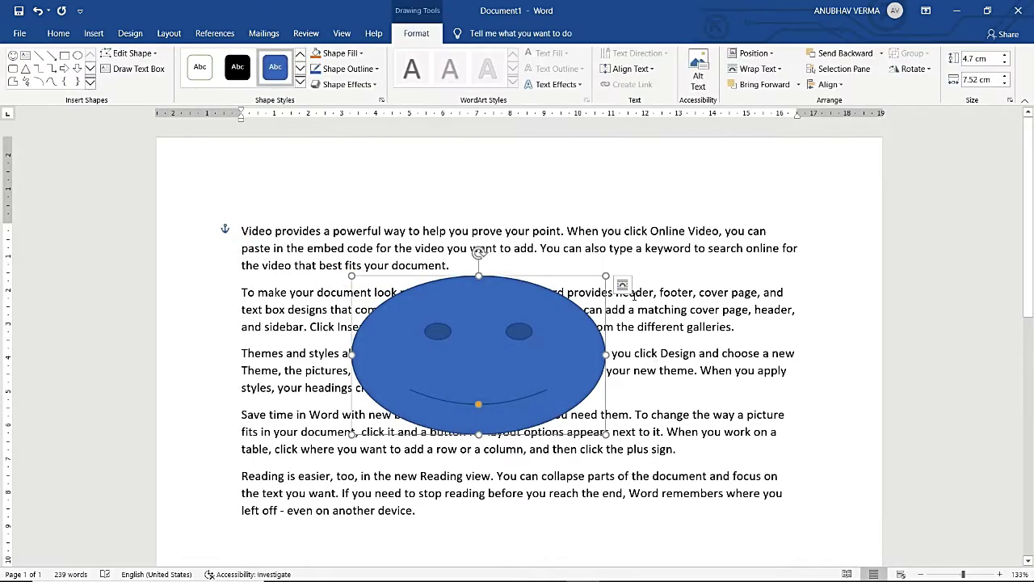
left_click(622, 286)
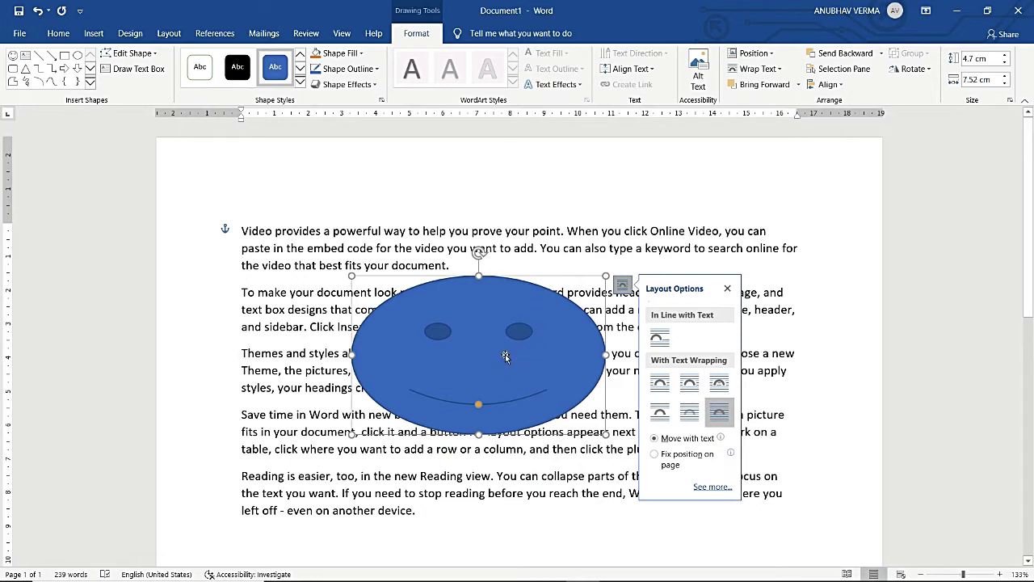
- Try Top and Bottom, Square and Tight wrapping on the smiley, ending with In Front of Text
left_click(660, 416)
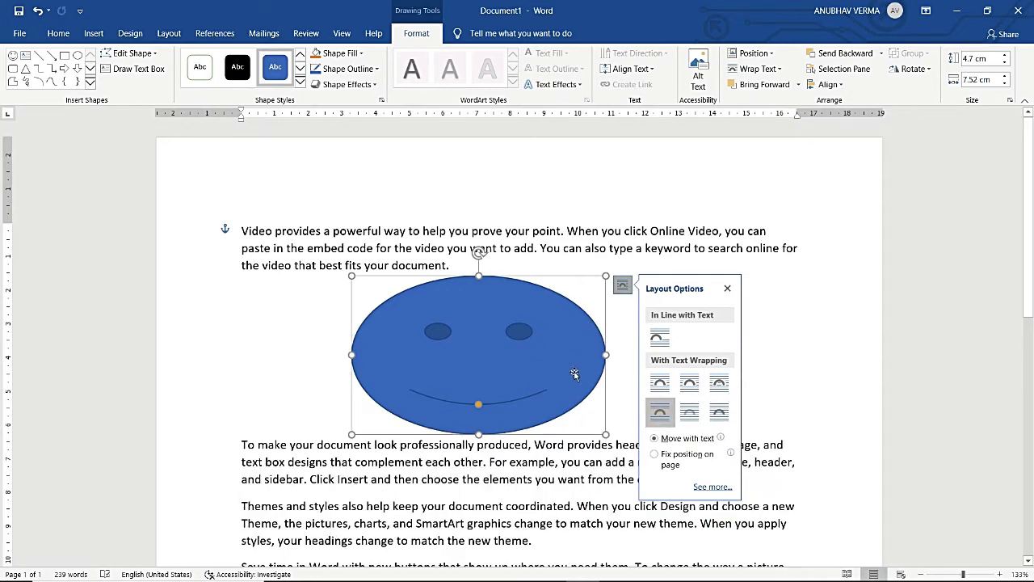
left_click(689, 382)
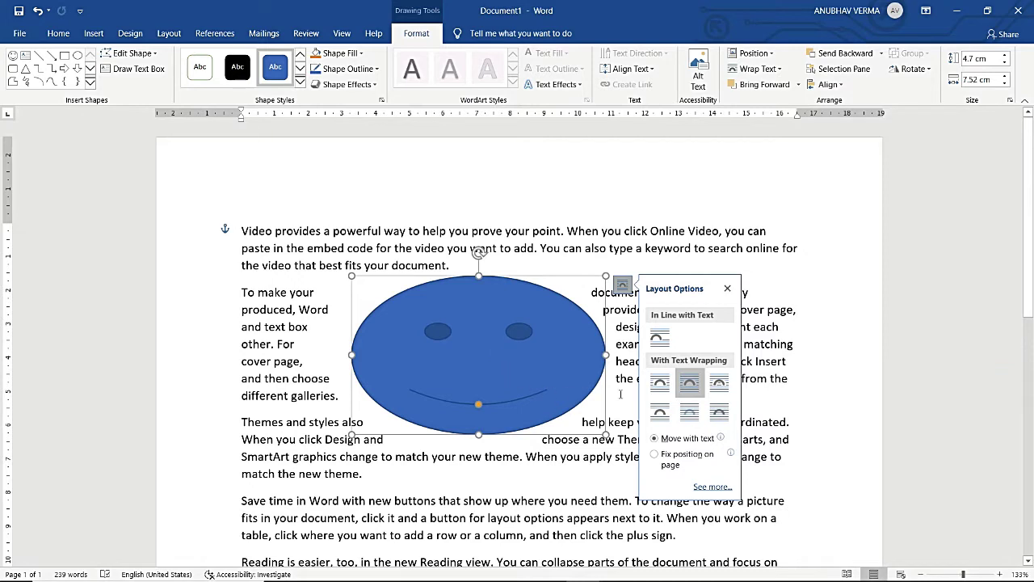
left_click(719, 383)
left_click(719, 413)
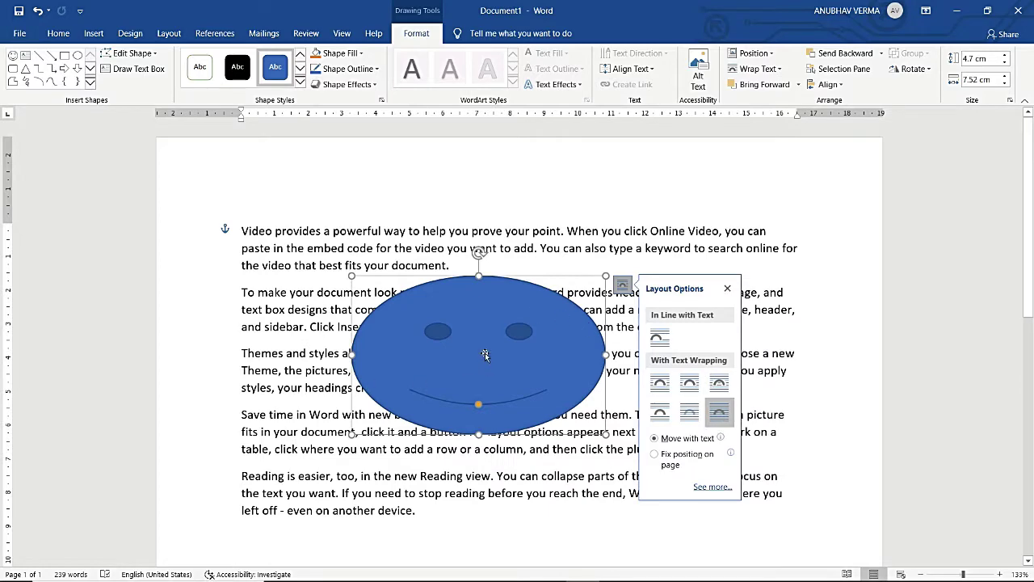
- Nudge the smiley slightly lower, then undo the last two smiley changes with Ctrl+Z
left_click_drag(485, 355, 480, 370)
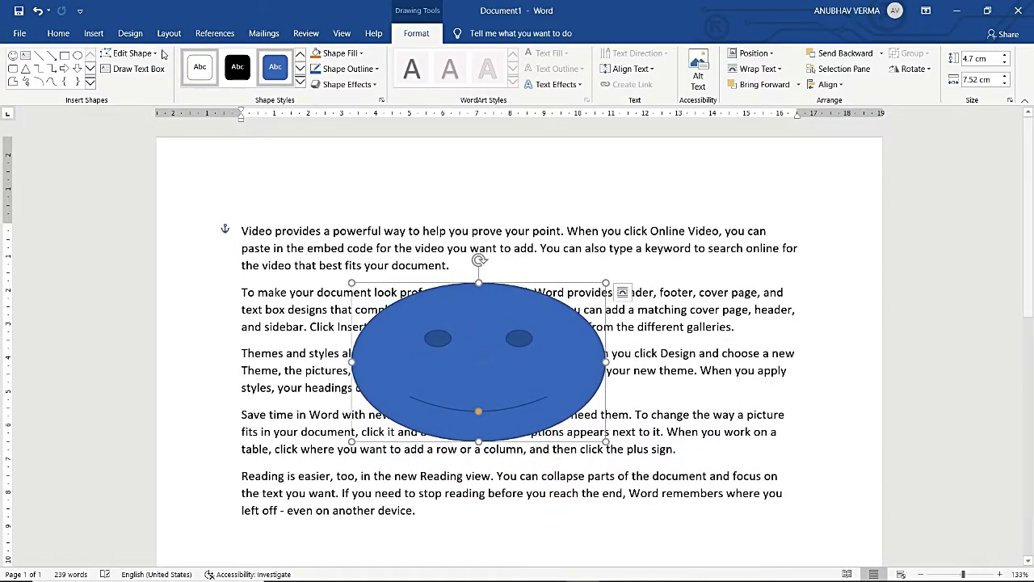
left_click(93, 33)
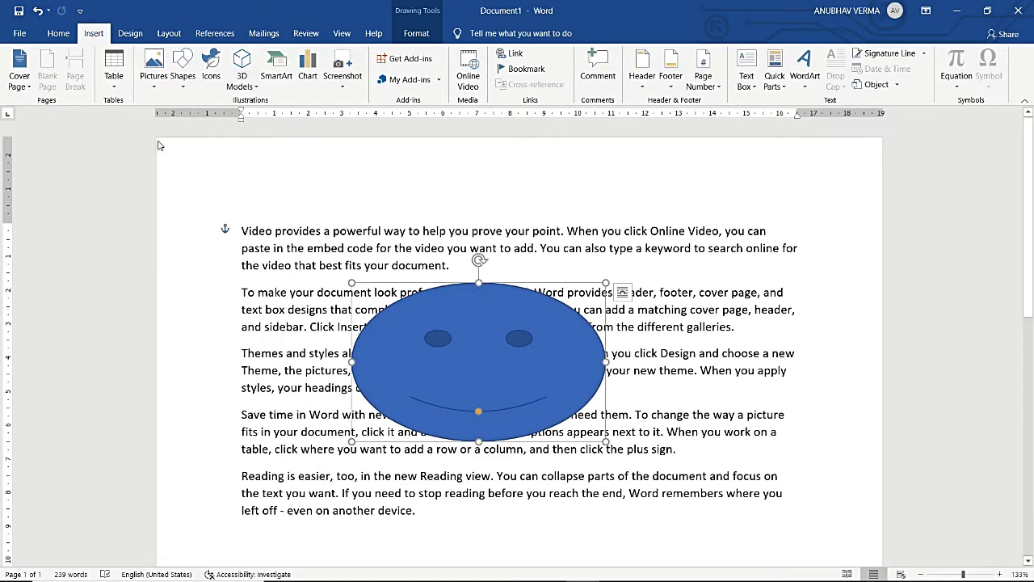
key("ctrl+z")
key("ctrl+z")
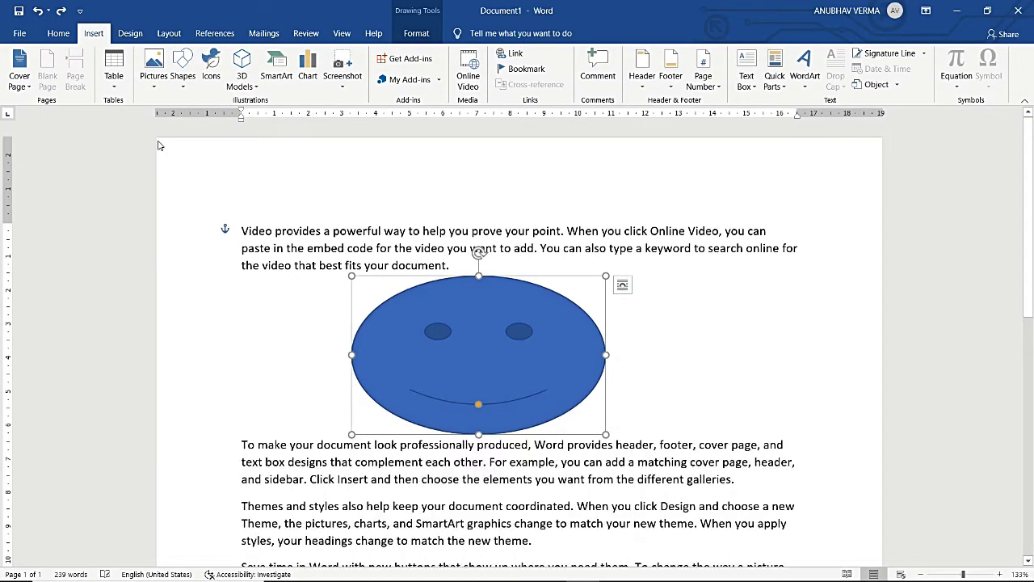
key("ctrl+z")
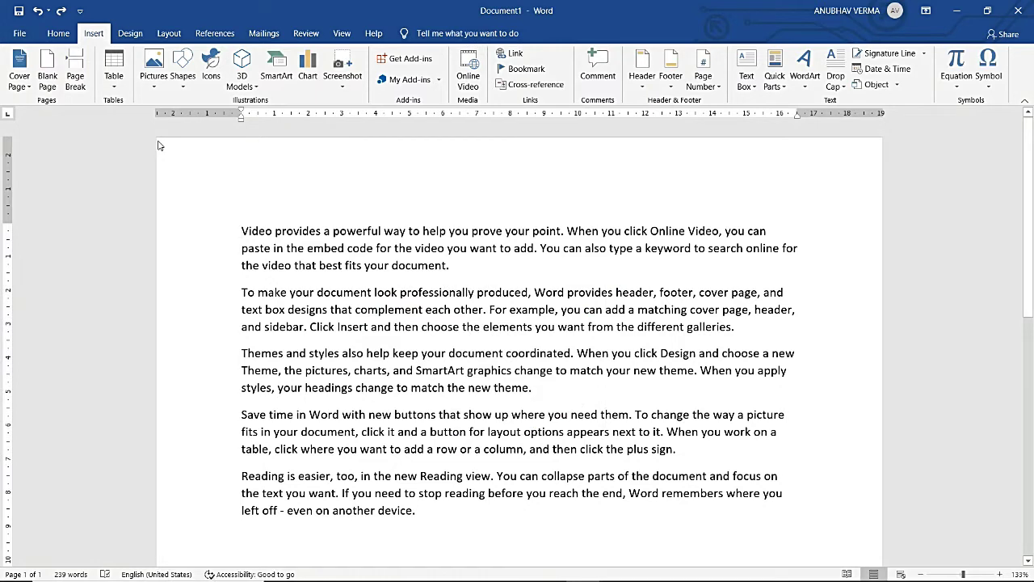
- Show the Breaks list and place the caret at the end of the first line, at 'can'
left_click(178, 34)
left_click(164, 54)
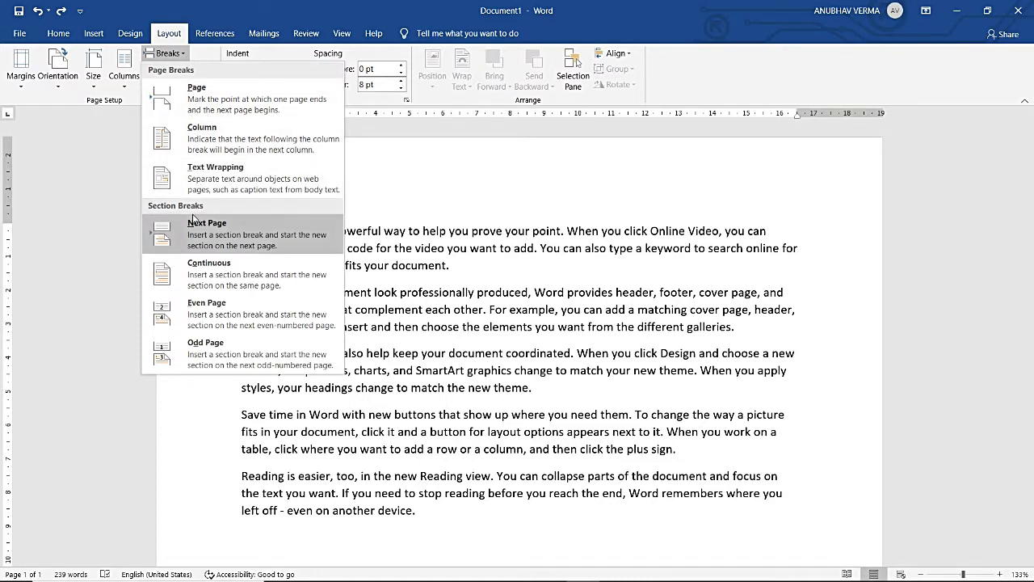
left_click(833, 228)
double_click(832, 226)
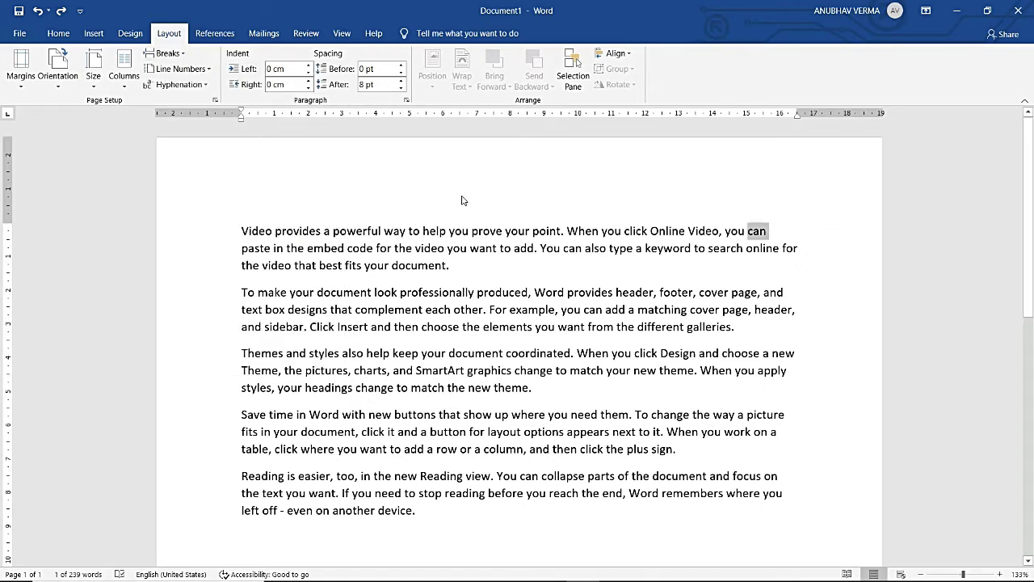
- Open the page header for editing, then close it and return to the body text
double_click(271, 196)
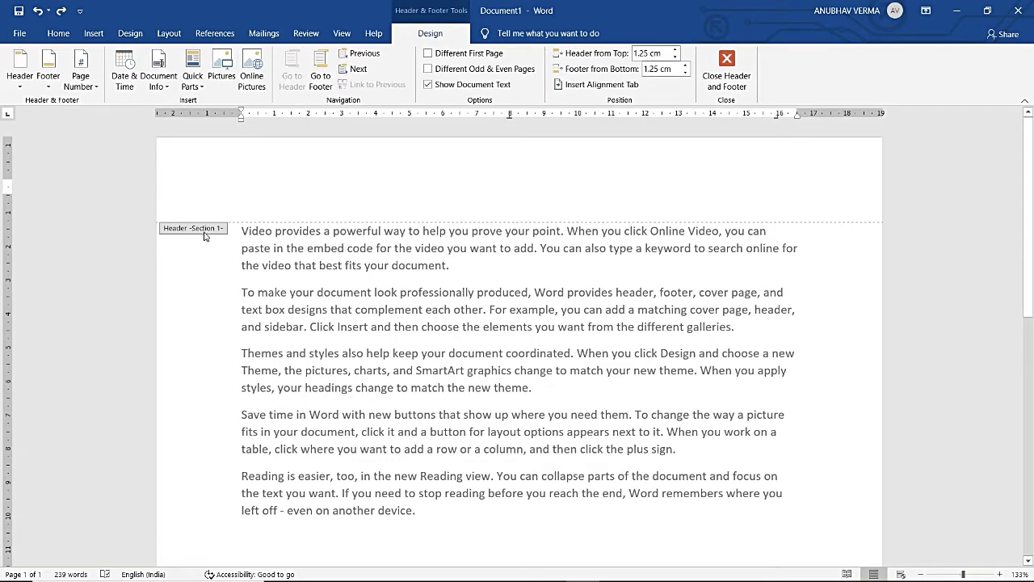
scroll(214, 245, "down", 10)
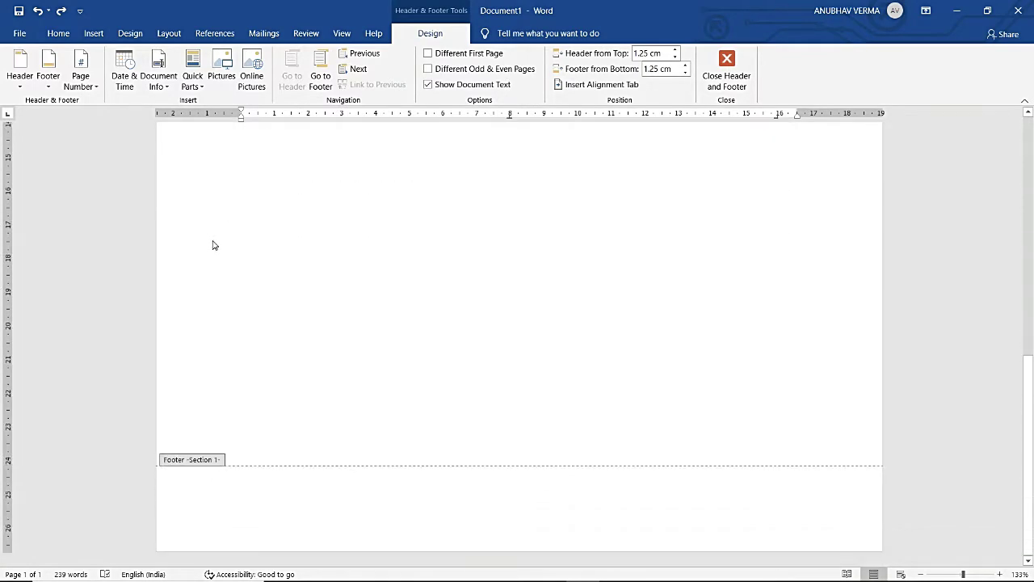
scroll(203, 445, "up", 7)
scroll(203, 452, "up", 3)
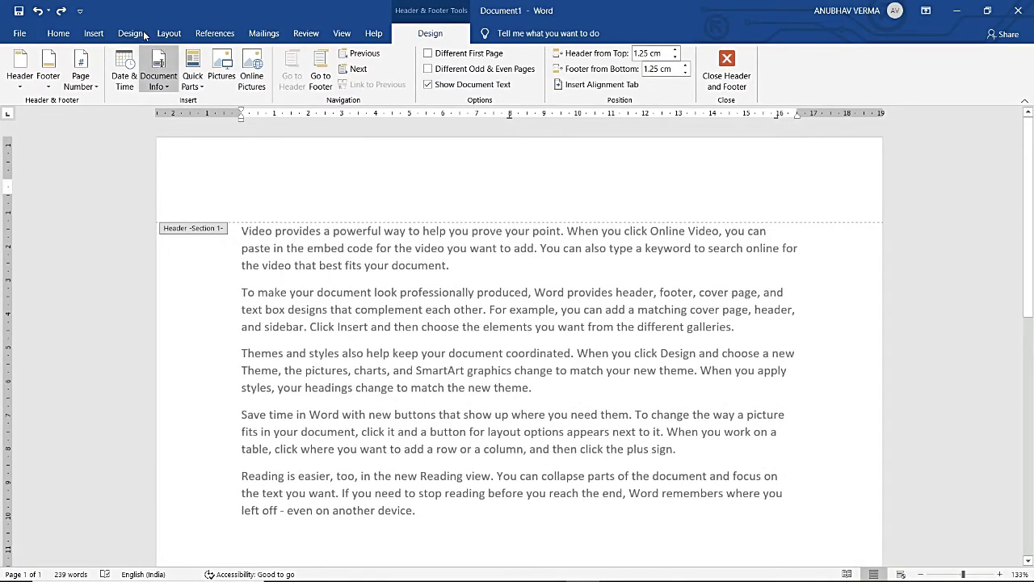
left_click(164, 36)
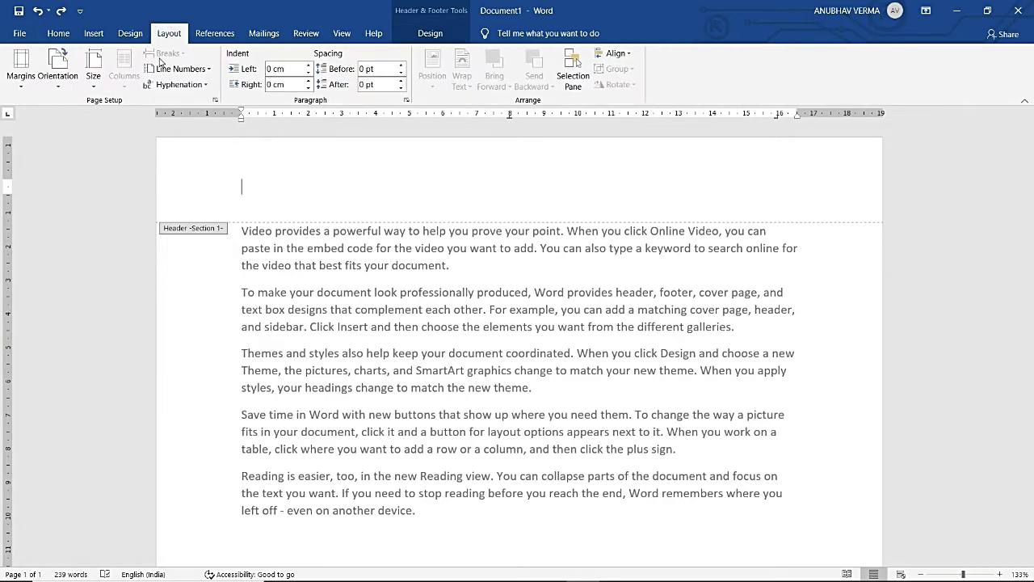
double_click(215, 271)
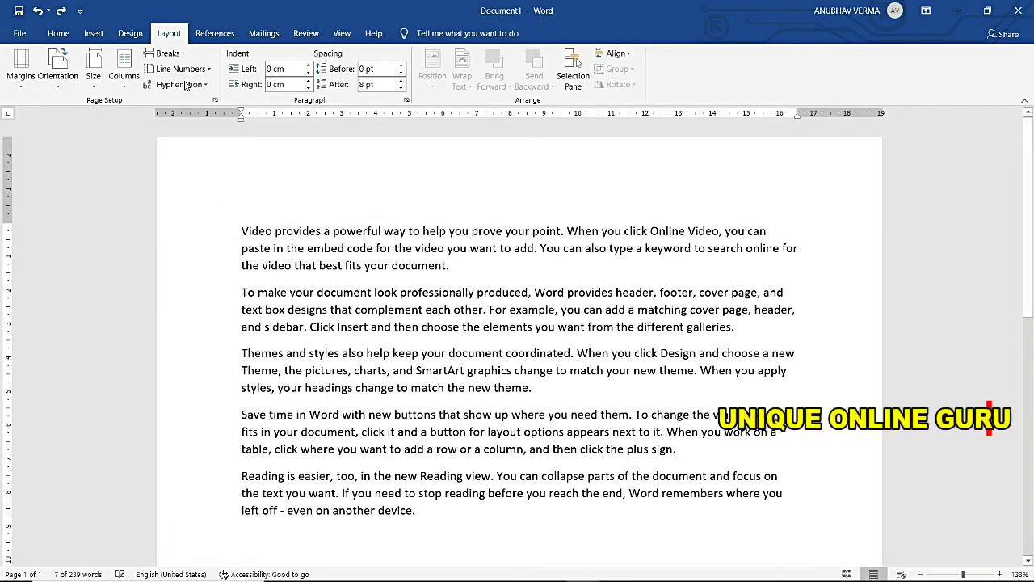
- Insert a Next Page section break so Section 2 begins at 'the video that best fits'
left_click(167, 53)
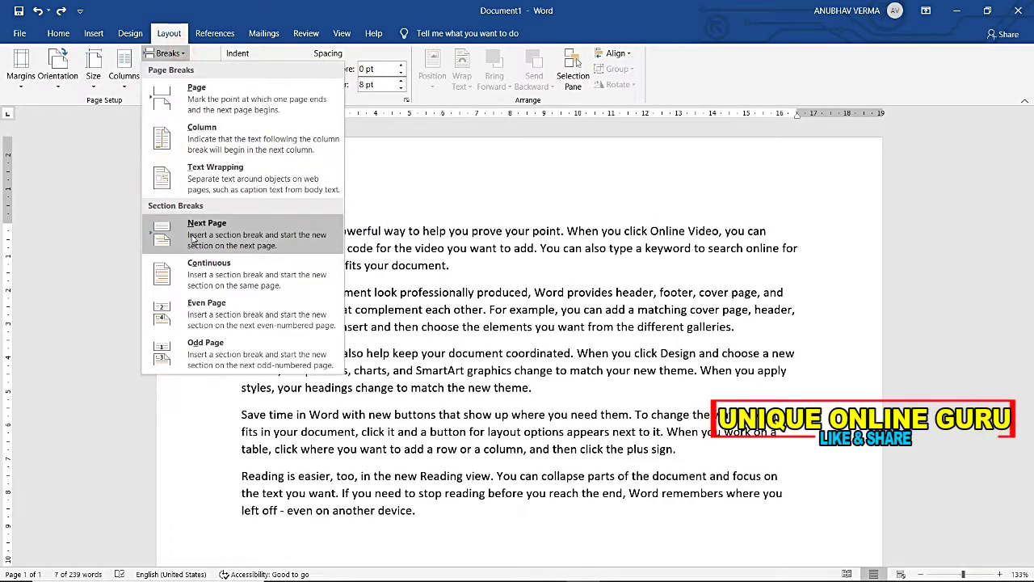
left_click(190, 245)
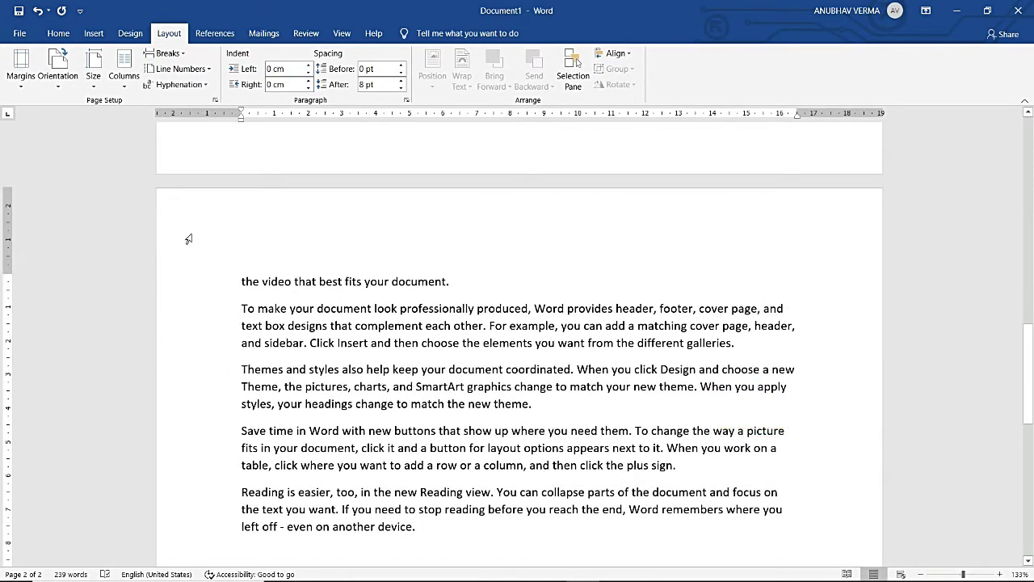
scroll(194, 239, "up", 8)
scroll(194, 239, "up", 6)
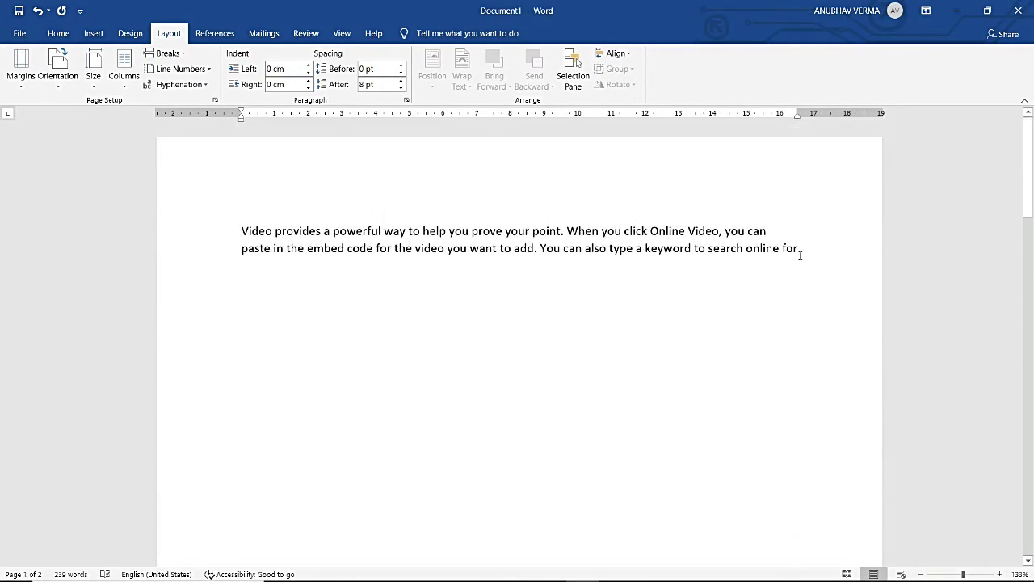
- Open the page 1 header, then the Section 2 header, for editing
double_click(190, 213)
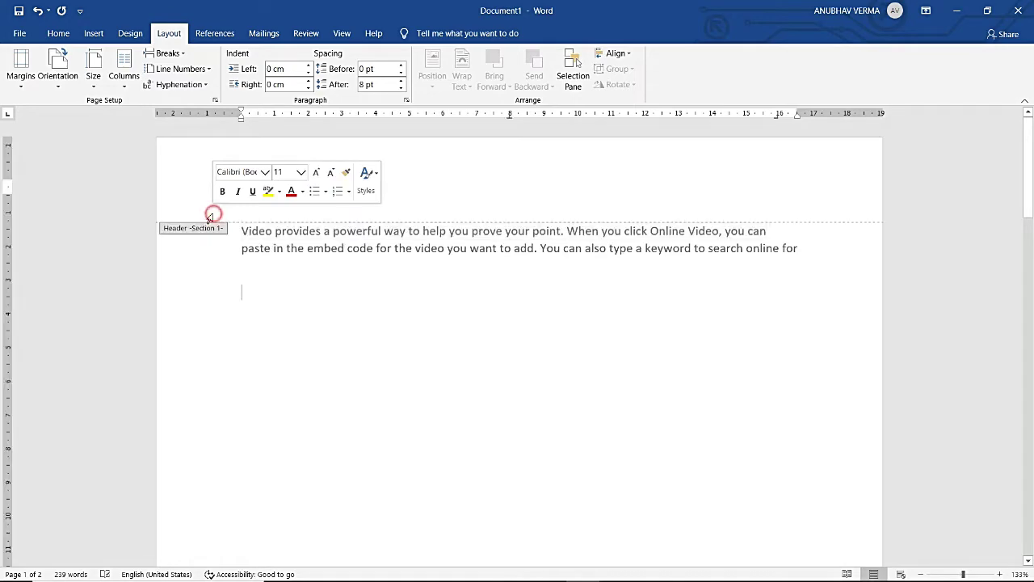
scroll(219, 237, "down", 10)
scroll(220, 238, "down", 5)
scroll(218, 238, "down", 3)
scroll(216, 237, "up", 3)
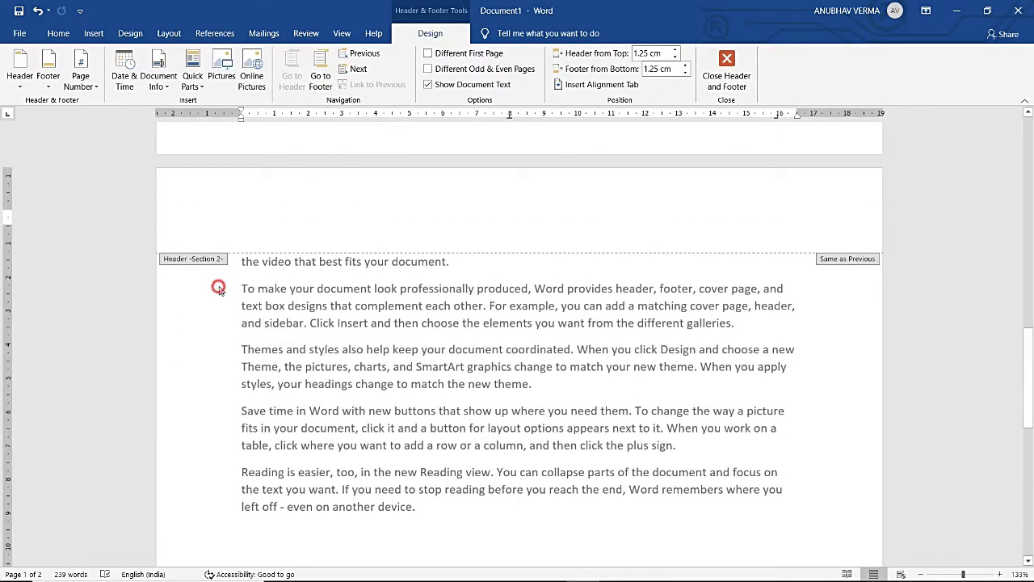
double_click(218, 289)
double_click(219, 203)
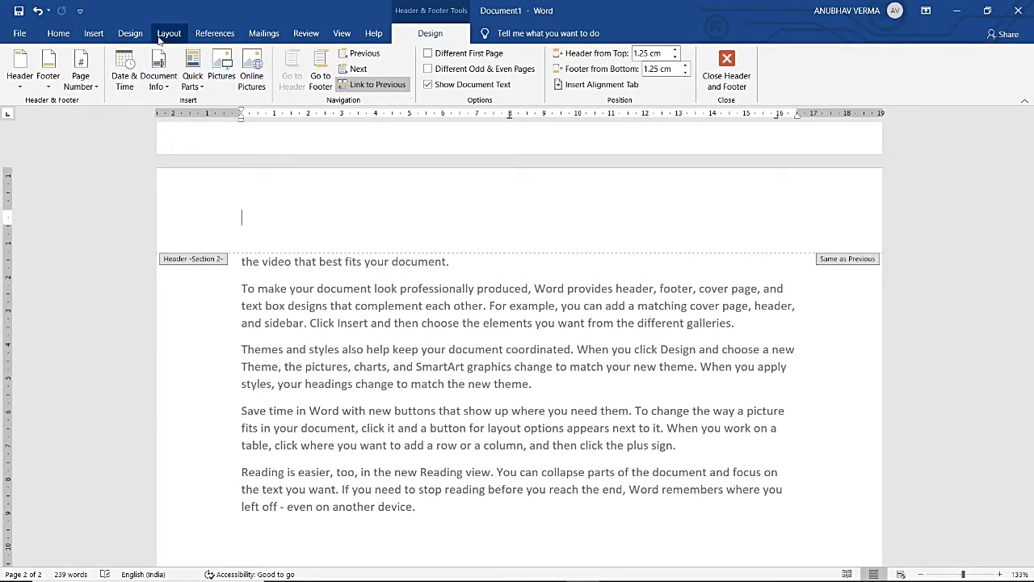
- Look over both sections, then close header and footer editing to return to the body
scroll(166, 237, "up", 5)
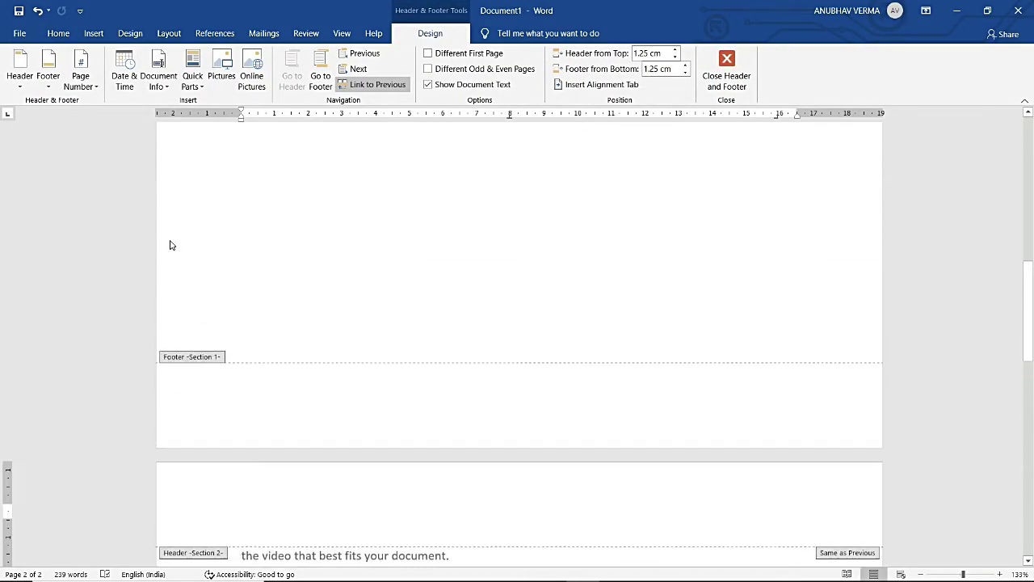
scroll(170, 244, "up", 3)
scroll(171, 244, "up", 2)
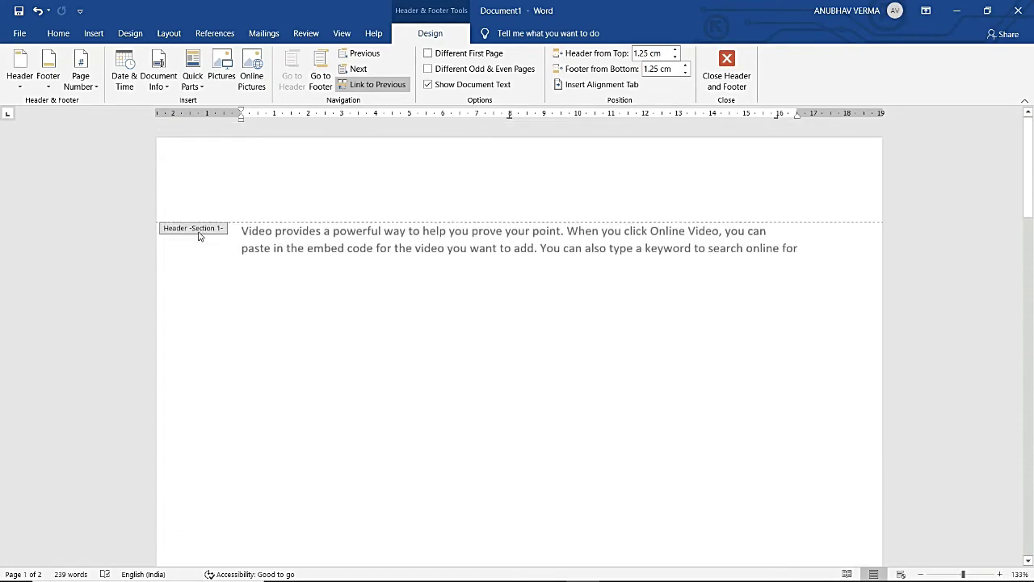
scroll(218, 248, "down", 10)
scroll(218, 247, "down", 3)
scroll(219, 245, "down", 1)
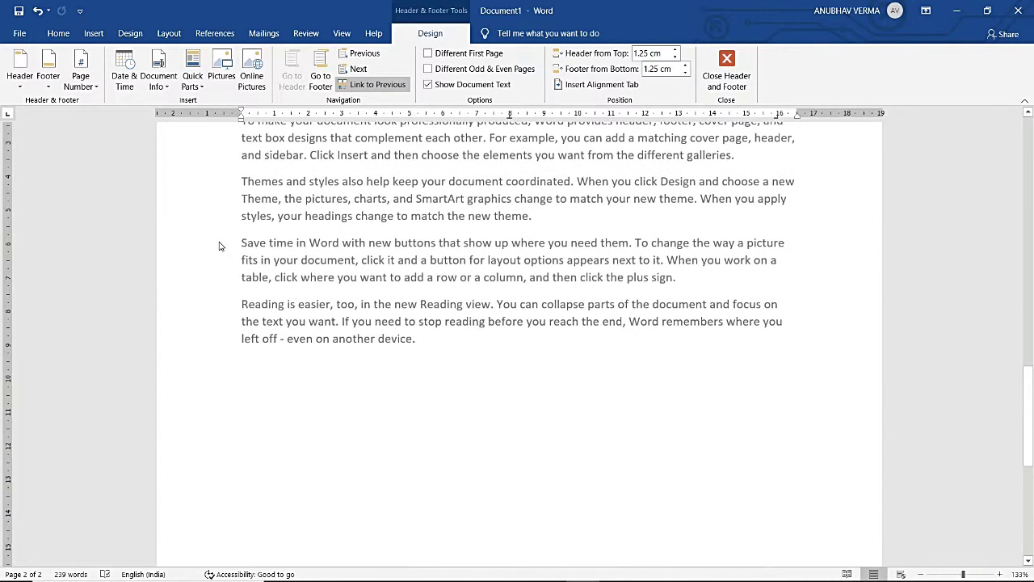
scroll(218, 245, "up", 1)
scroll(218, 246, "up", 1)
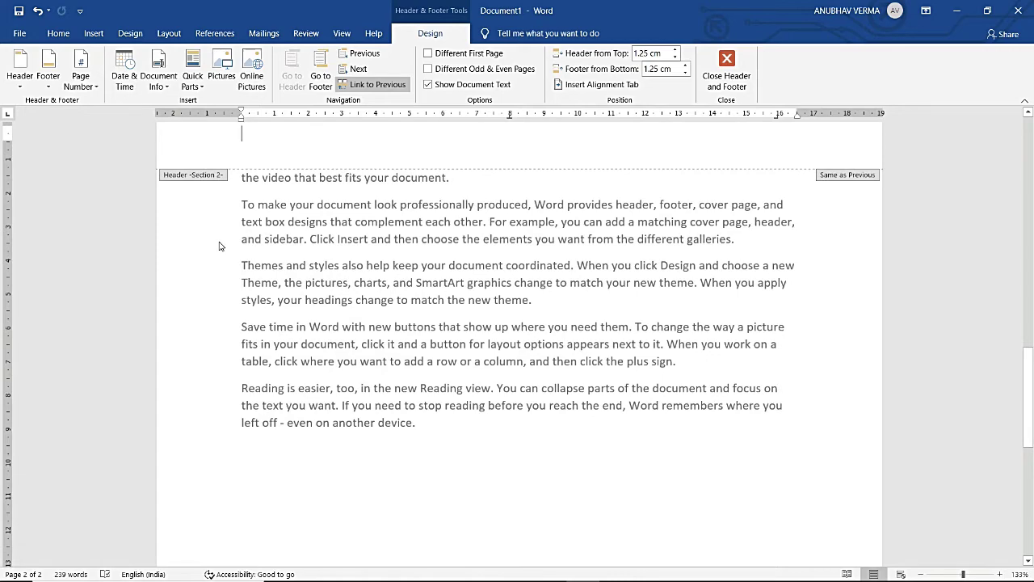
scroll(219, 246, "up", 2)
scroll(218, 246, "up", 8)
scroll(218, 245, "up", 8)
scroll(218, 246, "up", 8)
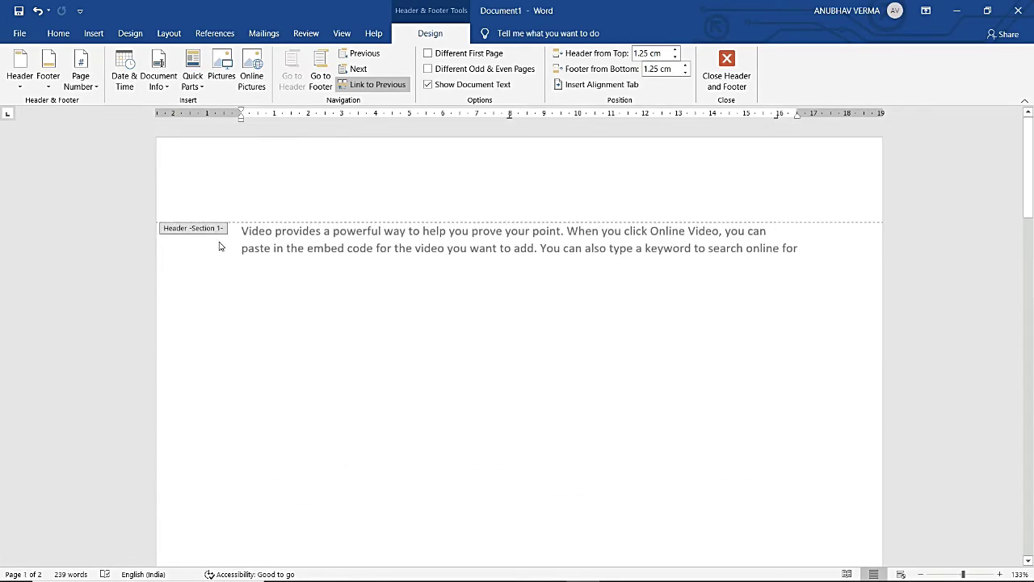
double_click(218, 245)
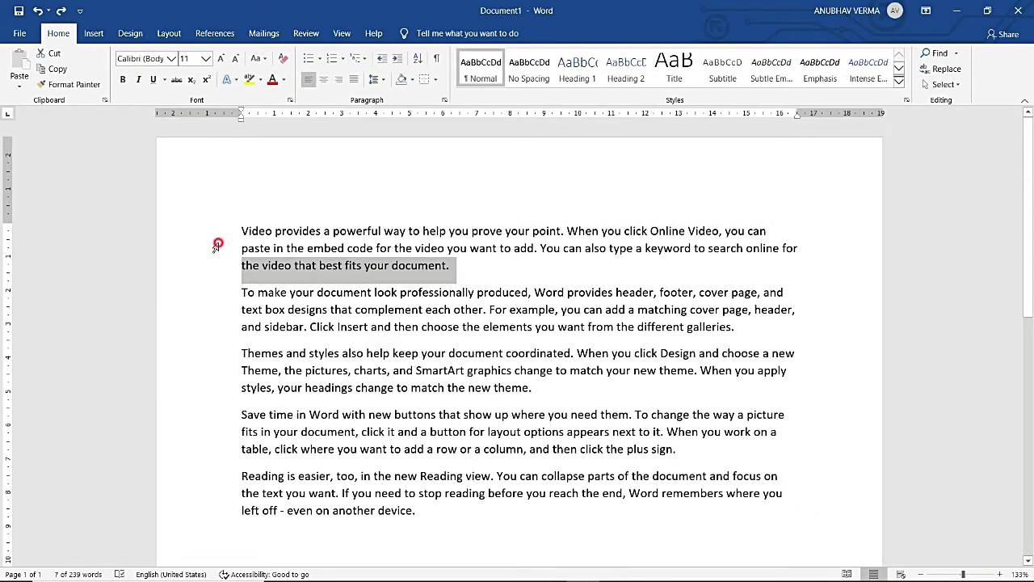
- Place the caret at the document's end and view the Layout Breaks options without inserting one
left_click(217, 245)
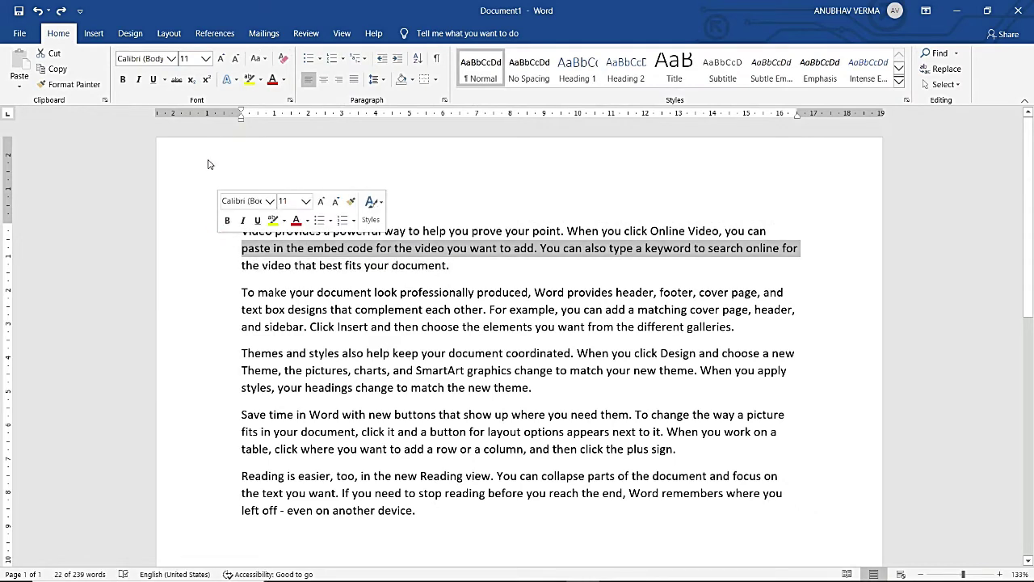
left_click(609, 282)
left_click(436, 529)
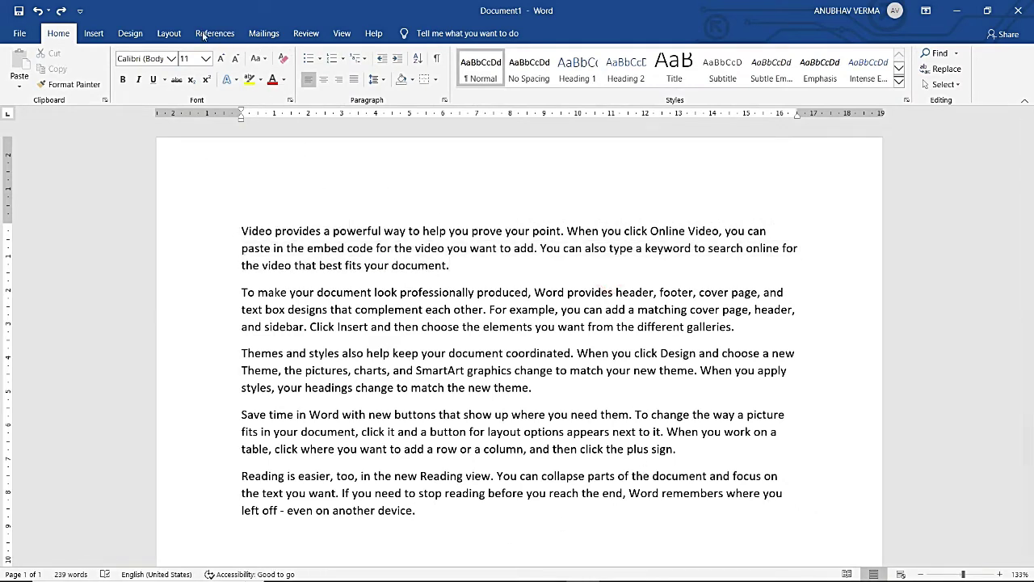
left_click(169, 33)
left_click(166, 54)
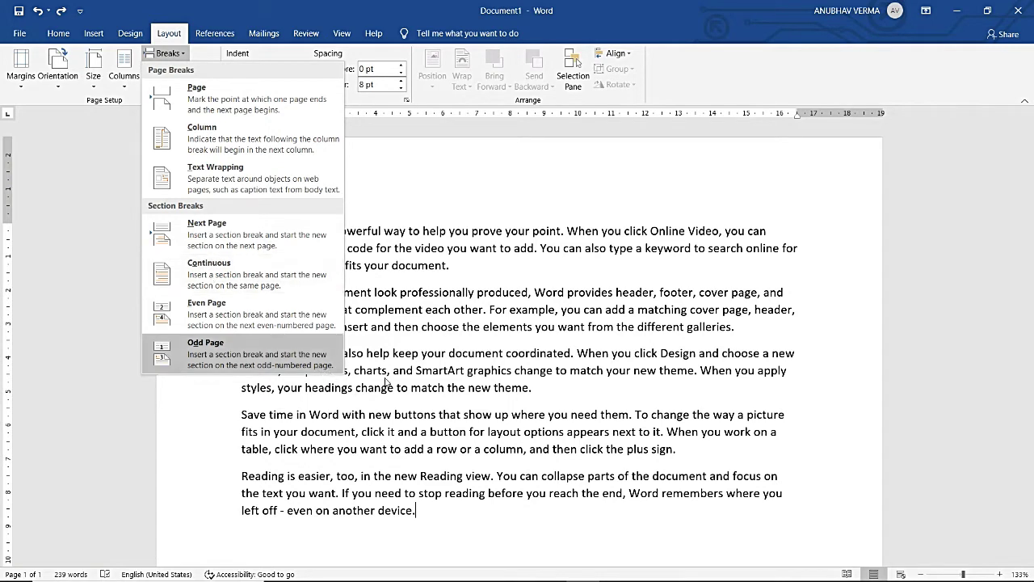
left_click(539, 388)
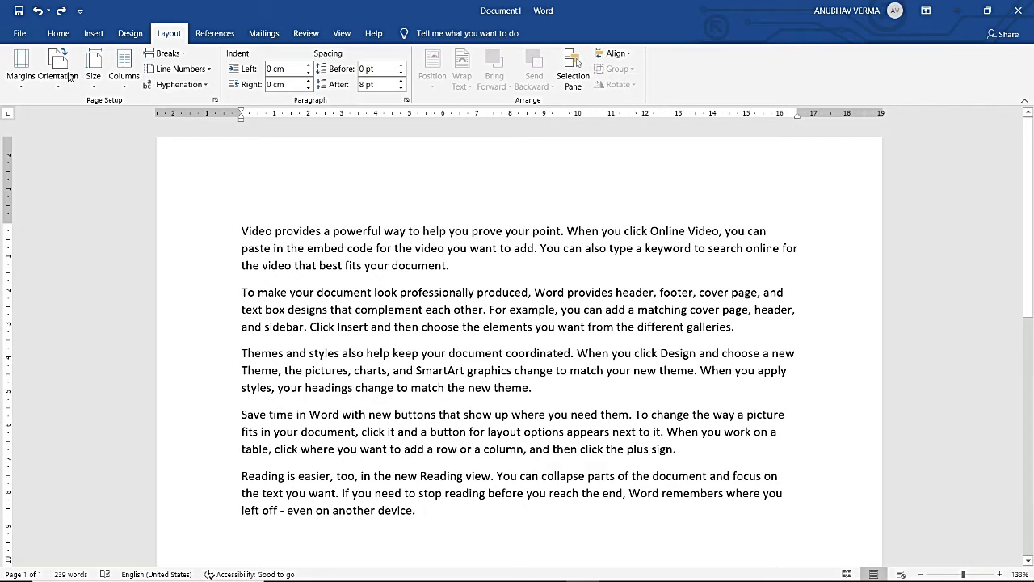
- Insert a Continuous section break after 'theme.', then delete the resulting empty paragraph to remove it
left_click(166, 53)
left_click(201, 275)
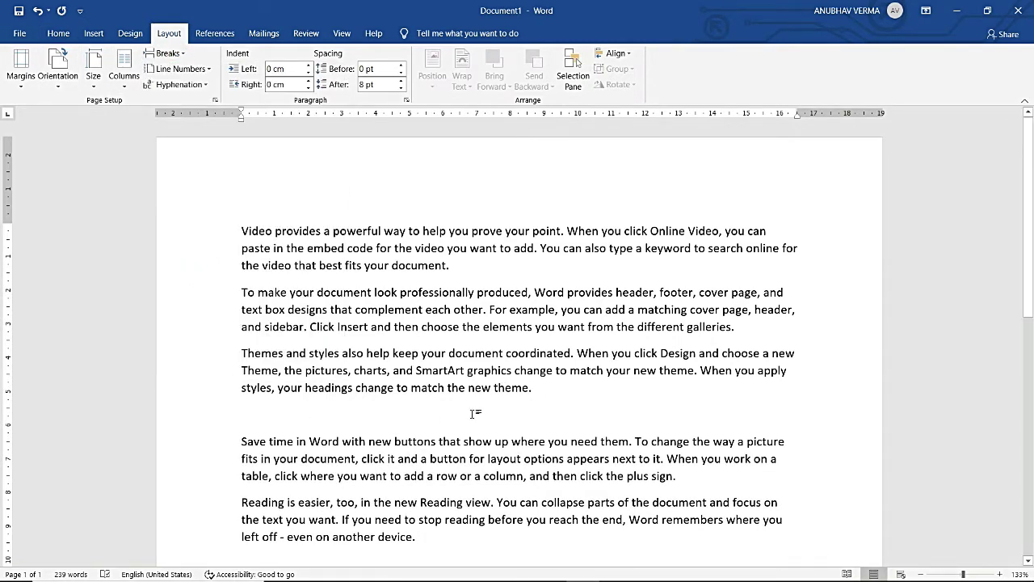
left_click(545, 388)
double_click(248, 408)
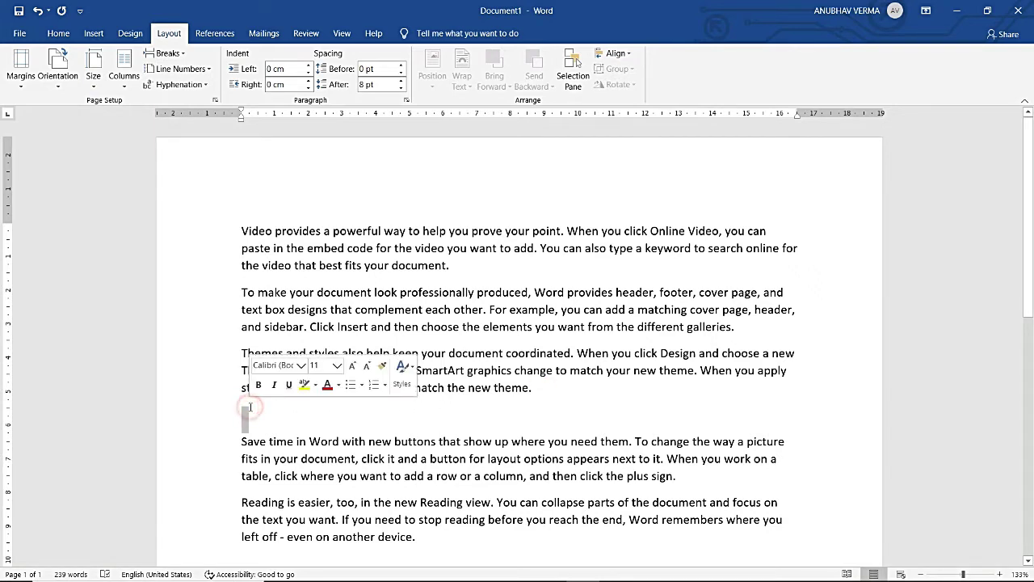
double_click(248, 407)
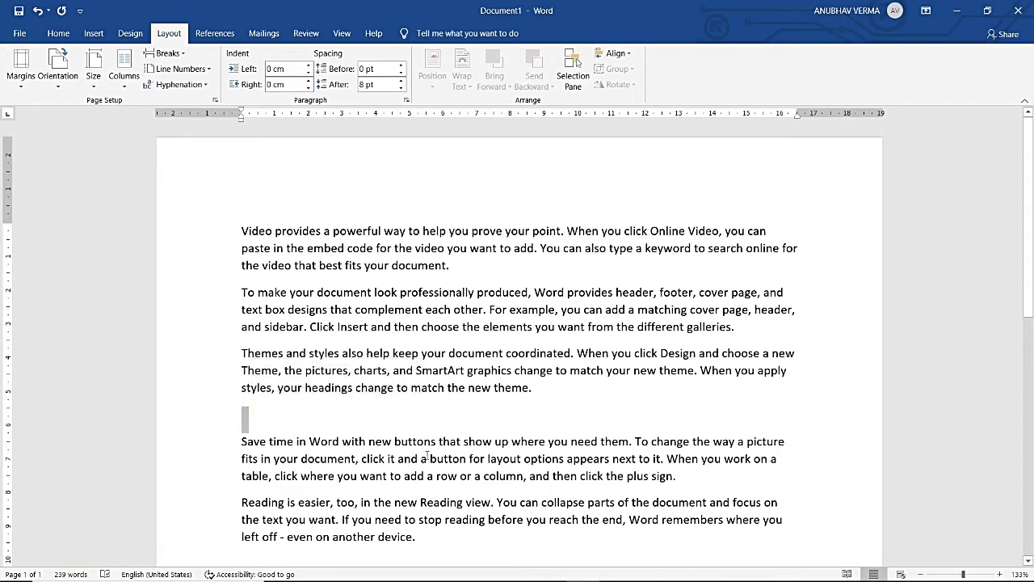
key("Delete")
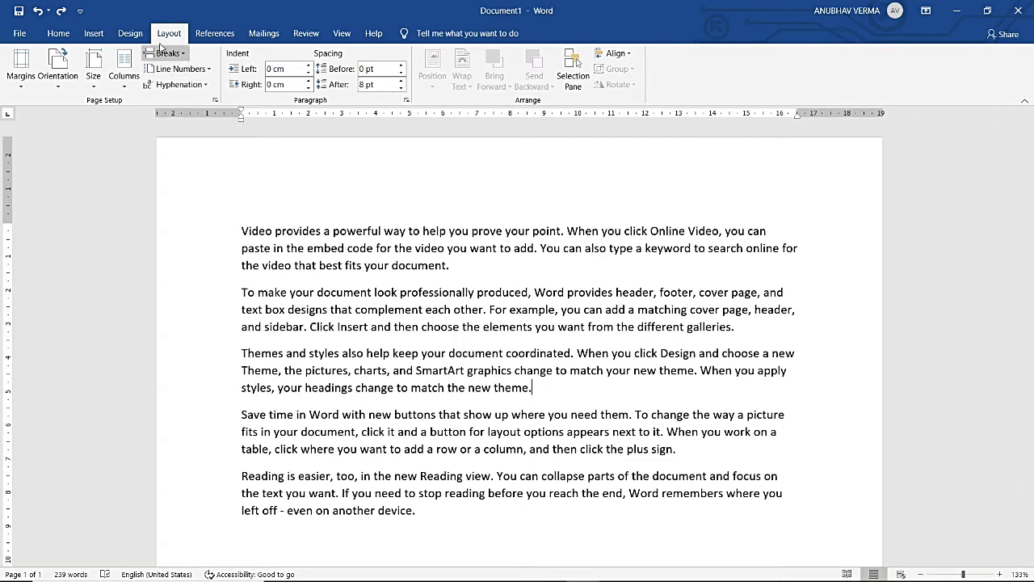
- Insert an Even Page section break after 'theme.' so the Save time paragraph starts page 2
left_click(178, 54)
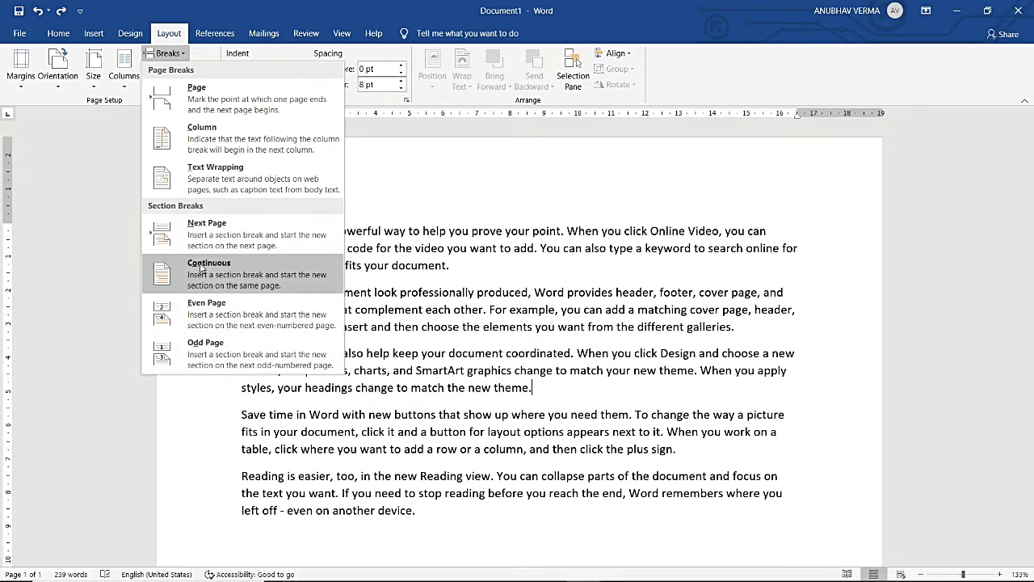
left_click(197, 310)
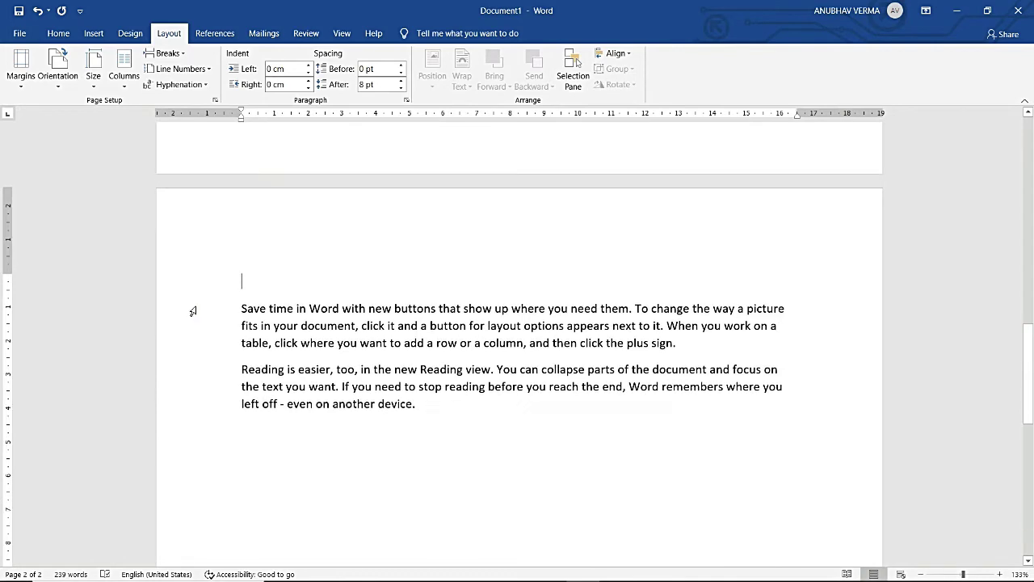
left_click(216, 407)
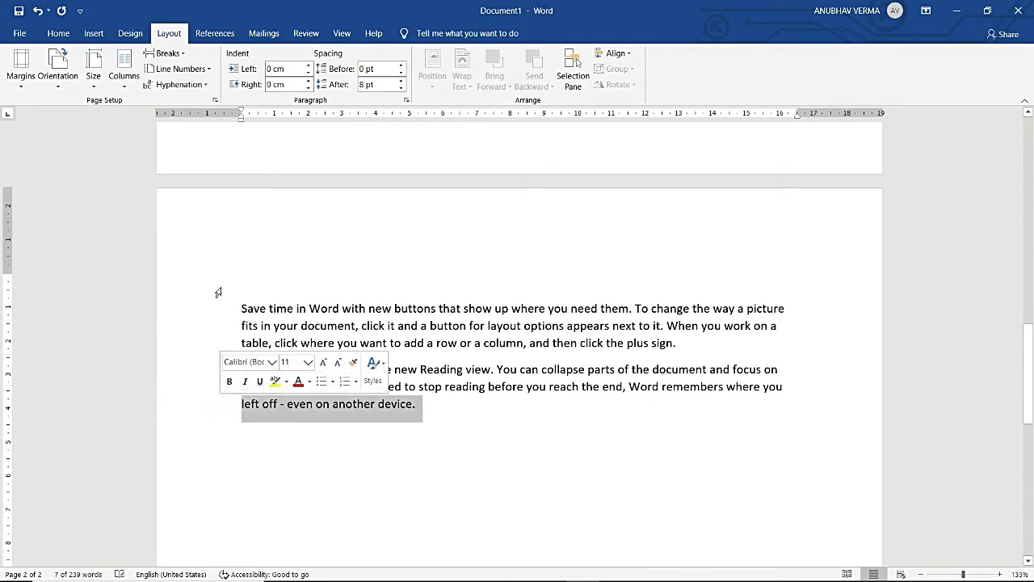
- Insert an Even Page section break before the final line, pushing it onto page 4
scroll(218, 255, "down", 1)
scroll(217, 255, "down", 1)
left_click(168, 53)
left_click(184, 309)
- Scroll through the four pages to check blank page 3 and the lone final line on page 4
scroll(183, 307, "down", 3)
scroll(186, 333, "down", 2)
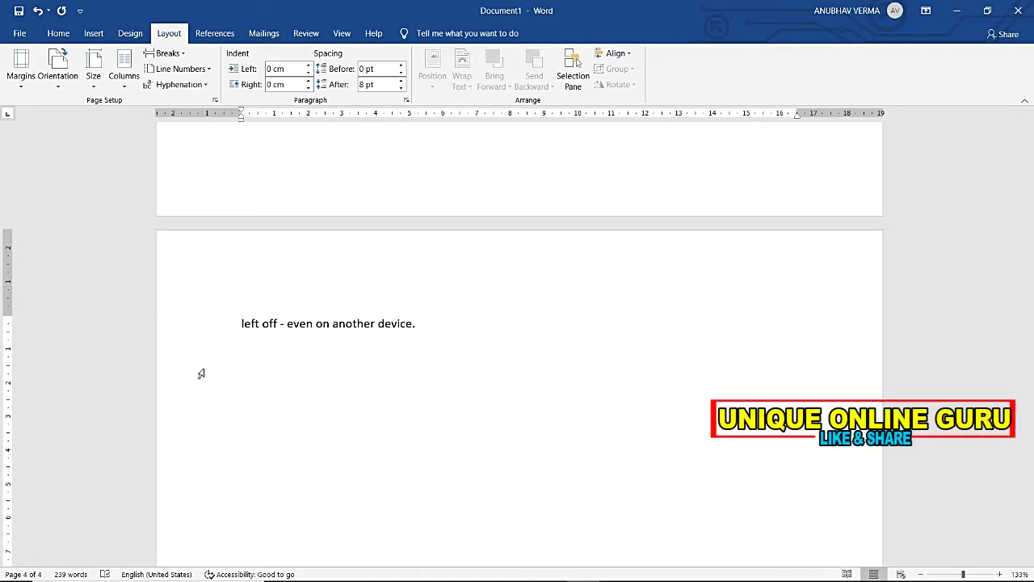
scroll(201, 374, "up", 3)
scroll(201, 373, "up", 4)
scroll(202, 374, "up", 4)
scroll(203, 372, "up", 4)
scroll(203, 373, "up", 5)
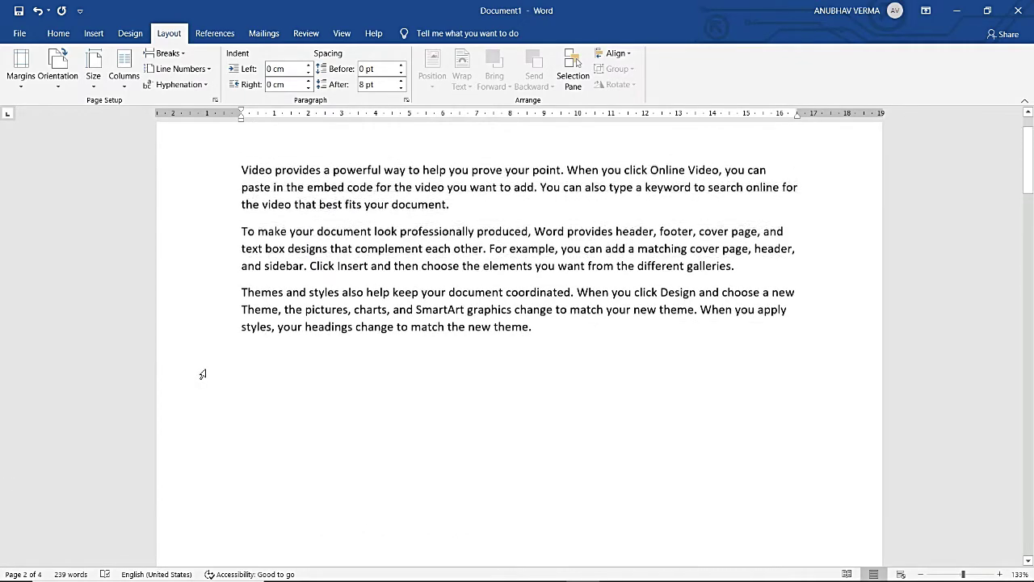
scroll(202, 377, "up", 1)
scroll(199, 380, "down", 5)
scroll(200, 380, "down", 5)
scroll(199, 381, "down", 5)
scroll(198, 382, "down", 5)
scroll(198, 383, "down", 5)
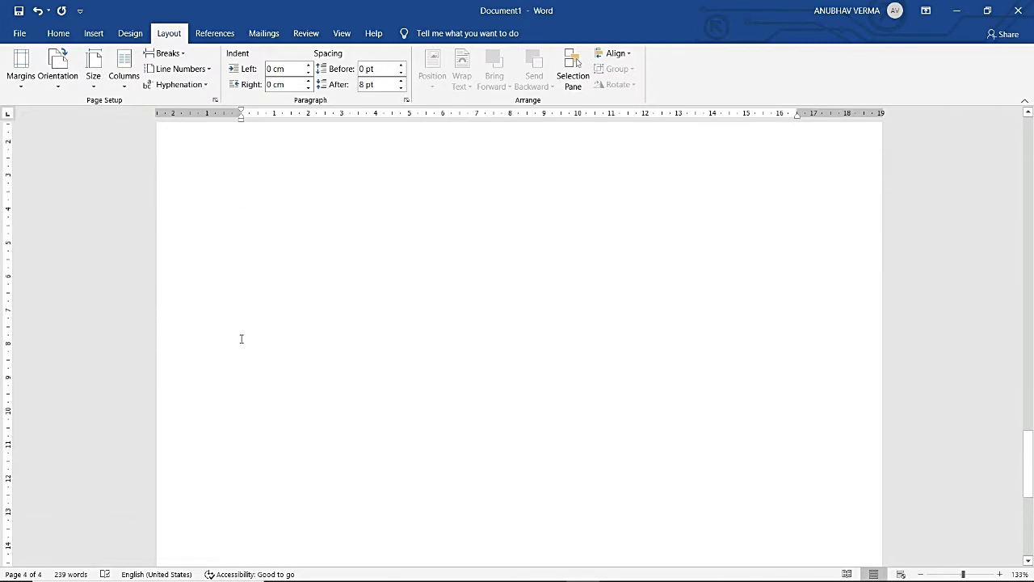
scroll(241, 339, "up", 5)
scroll(241, 338, "up", 5)
scroll(243, 337, "up", 5)
scroll(243, 337, "up", 5)
scroll(241, 337, "up", 5)
scroll(240, 338, "up", 5)
scroll(241, 340, "up", 5)
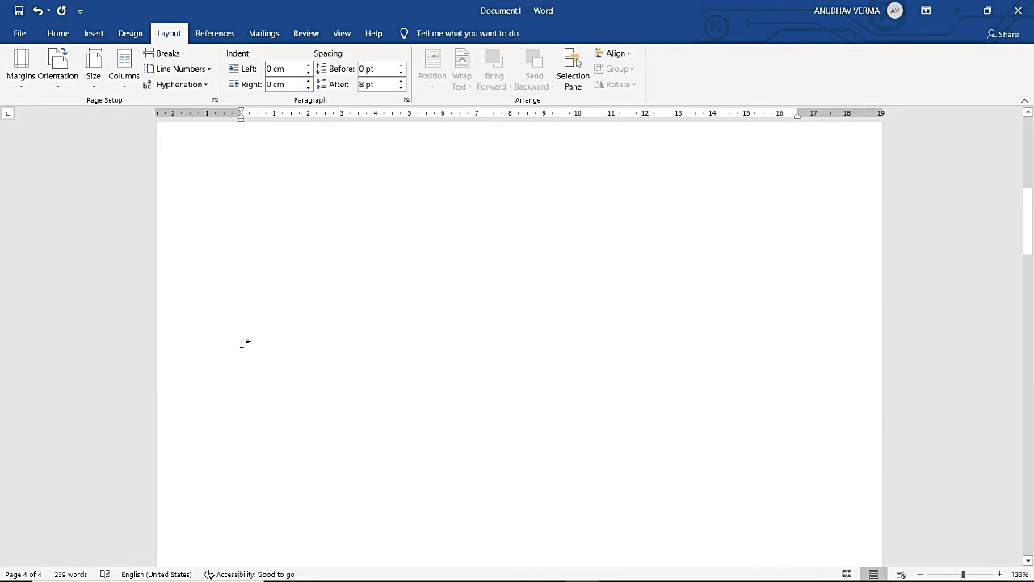
scroll(241, 343, "down", 5)
scroll(247, 339, "down", 4)
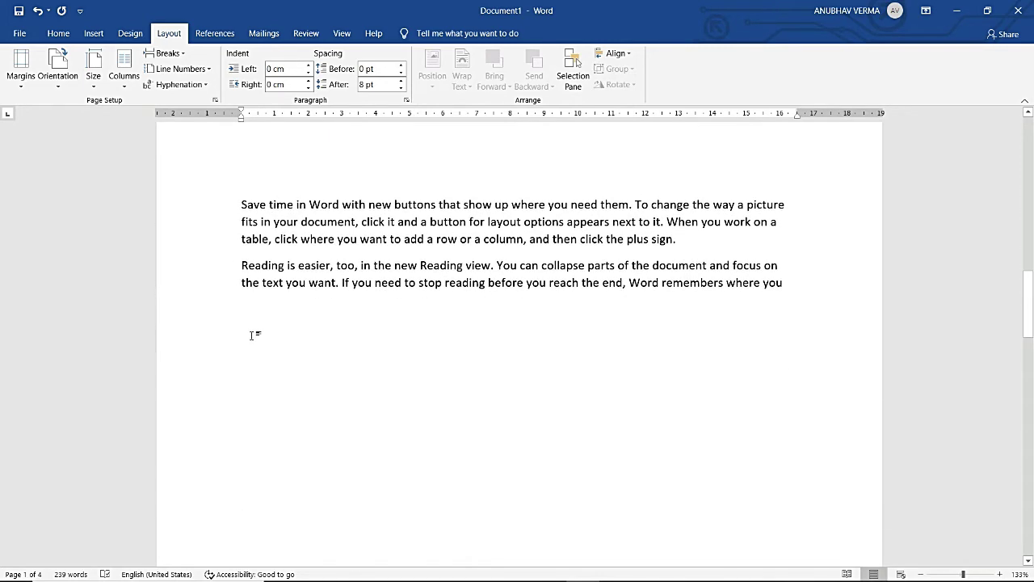
- Insert an Even Page break after 'device.', then undo the trial section breaks with Ctrl+Z
scroll(270, 324, "down", 5)
scroll(270, 326, "down", 5)
scroll(270, 326, "down", 5)
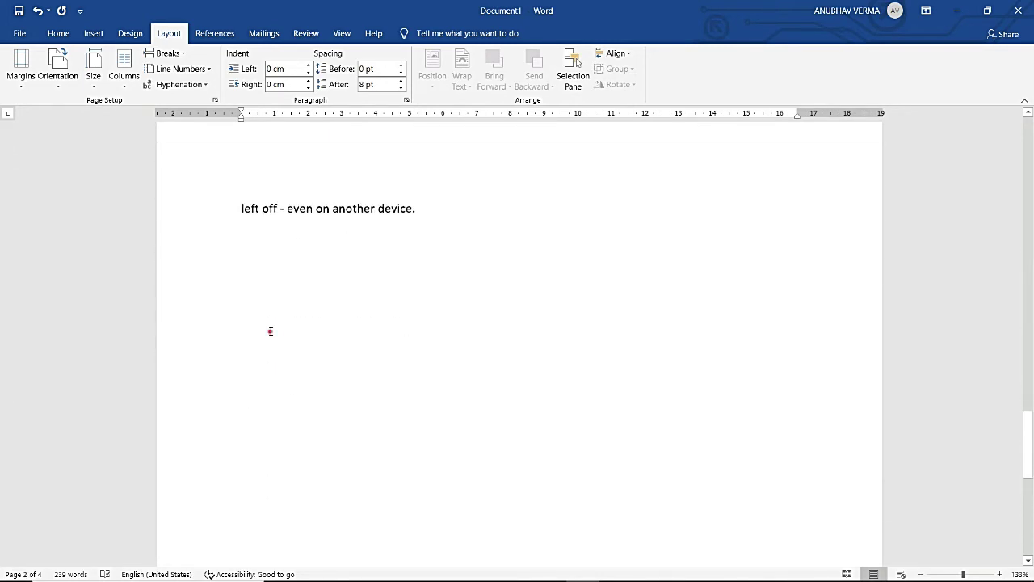
left_click(273, 330)
left_click(441, 215)
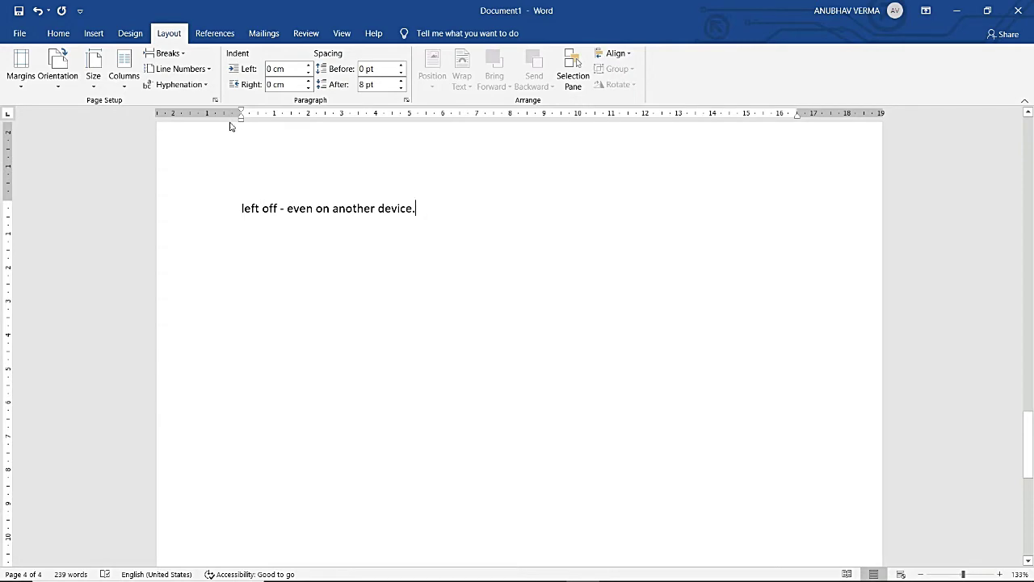
left_click(165, 54)
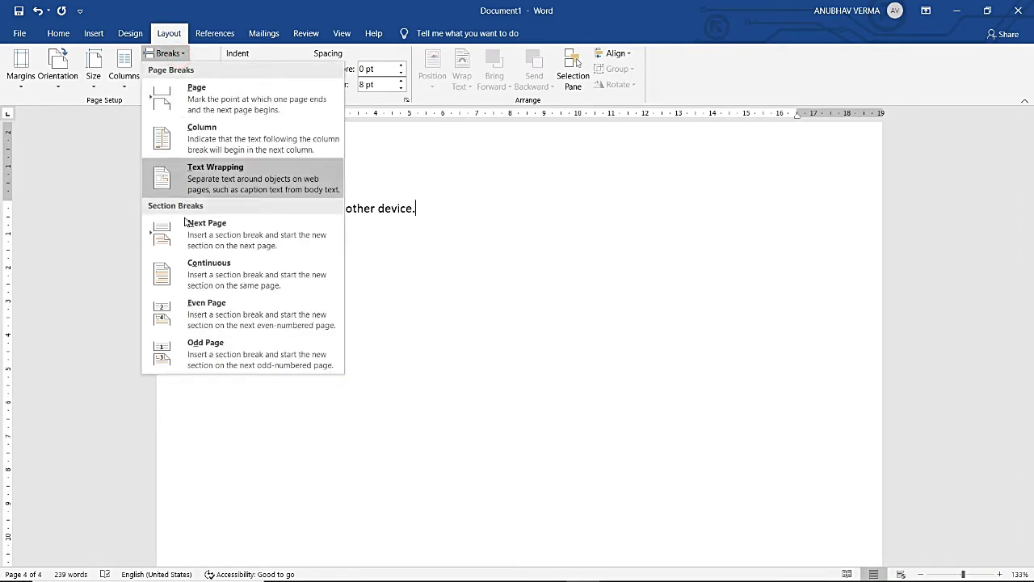
left_click(197, 311)
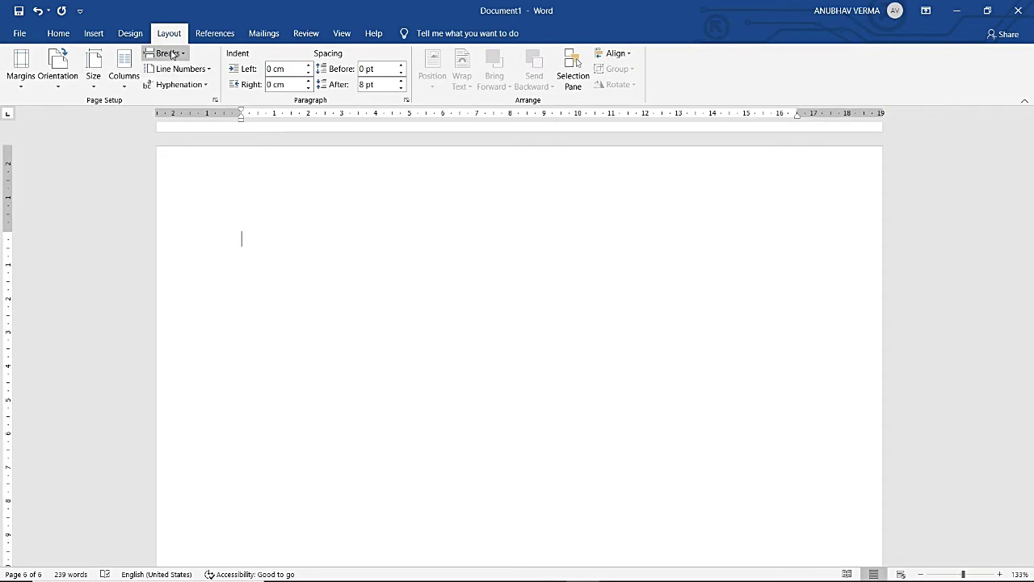
key("ctrl+z")
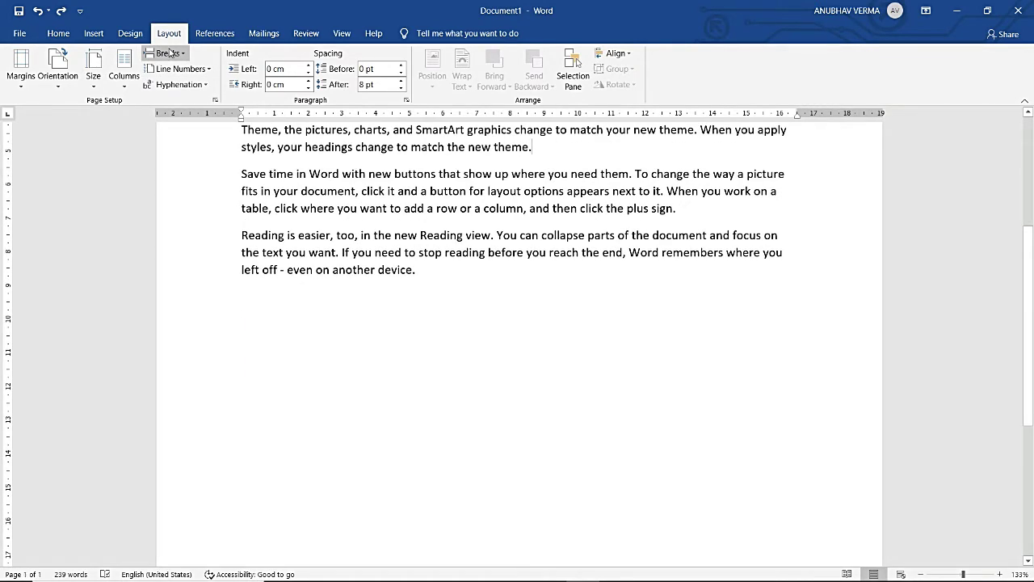
- Insert an Odd Page section break after 'theme.' from the Layout Breaks list
scroll(170, 52, "up", 2)
scroll(159, 45, "up", 1)
left_click(165, 34)
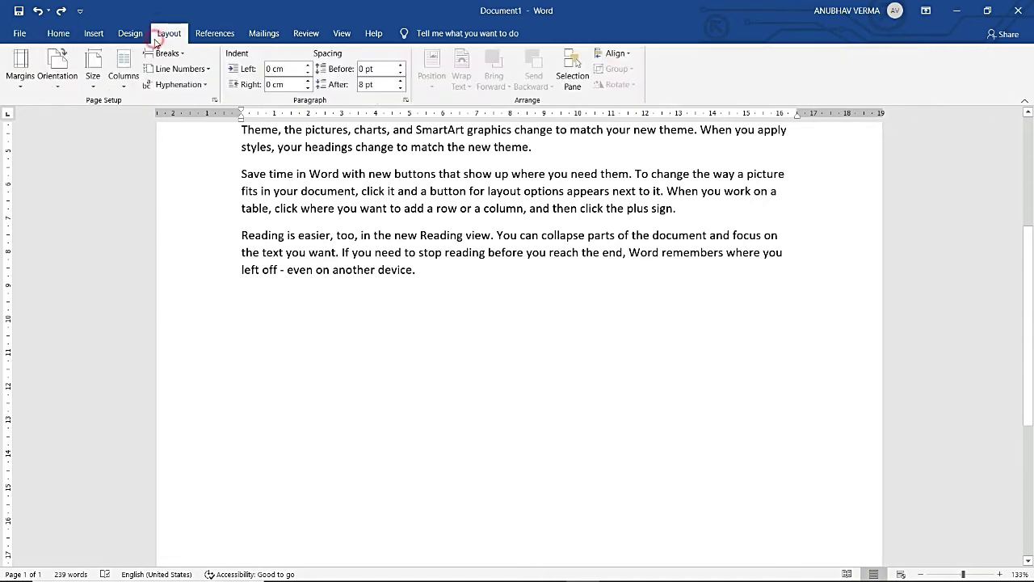
left_click(169, 53)
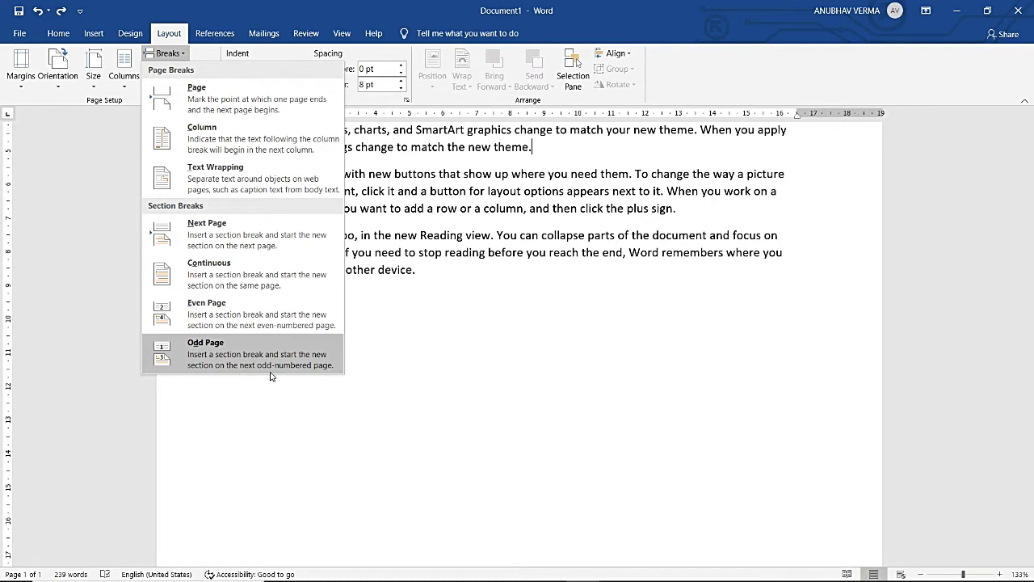
left_click(177, 349)
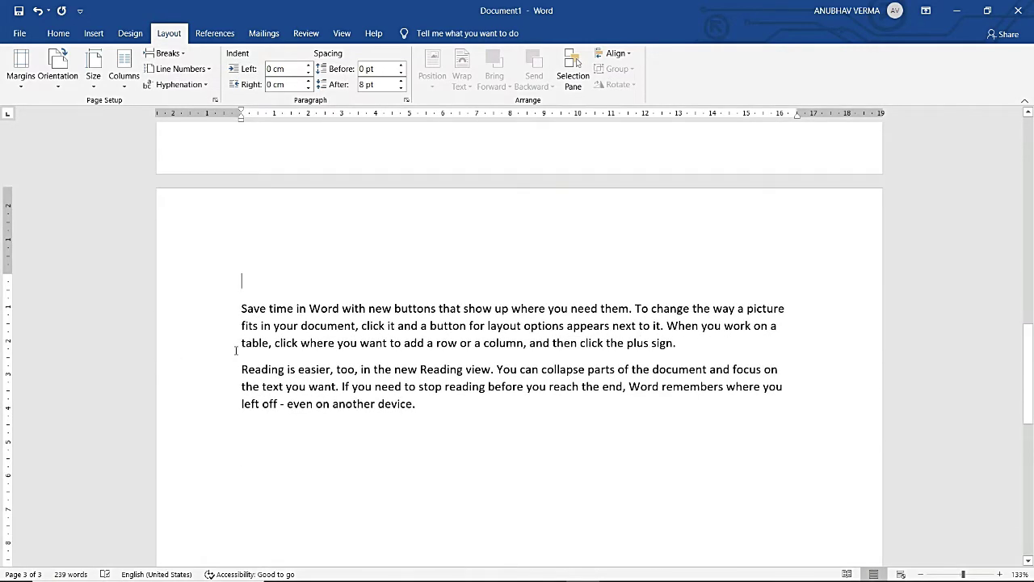
- Add a second Odd Page section break and place the caret on the empty line before Save time
left_click(177, 53)
left_click(190, 362)
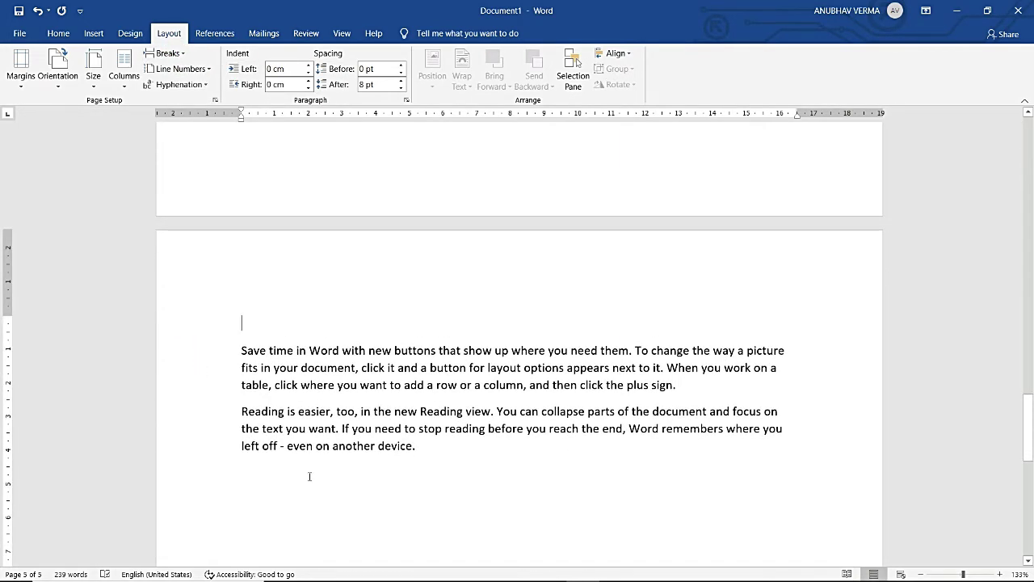
left_click(342, 470)
scroll(343, 470, "up", 5)
scroll(343, 471, "up", 5)
scroll(342, 470, "up", 5)
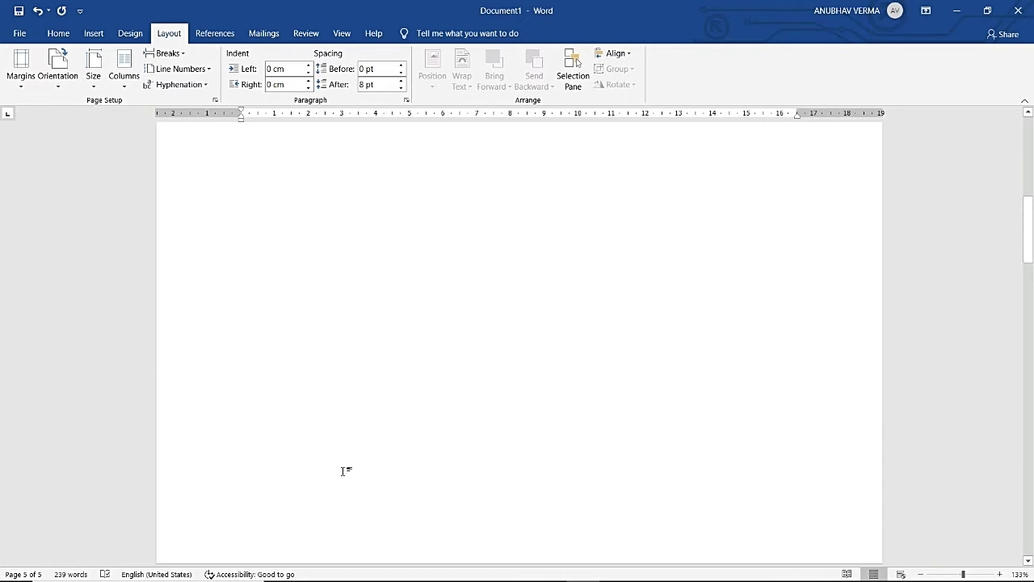
- Insert a Next Page section break after the themes paragraph, moving Save time and Reading to page 2
scroll(343, 470, "down", 3)
scroll(342, 470, "down", 10)
scroll(343, 470, "up", 2)
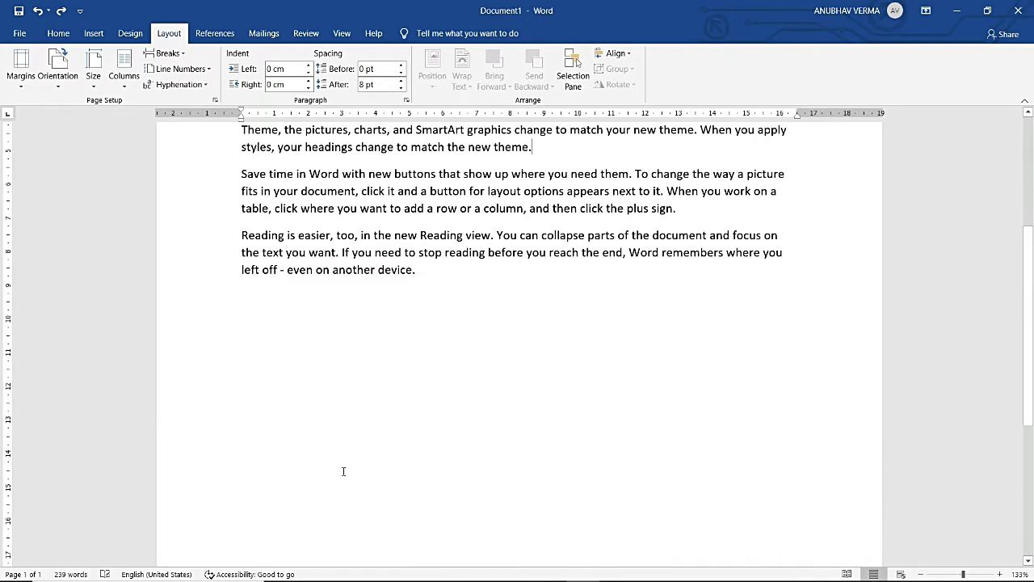
scroll(343, 471, "up", 1)
scroll(343, 471, "up", 4)
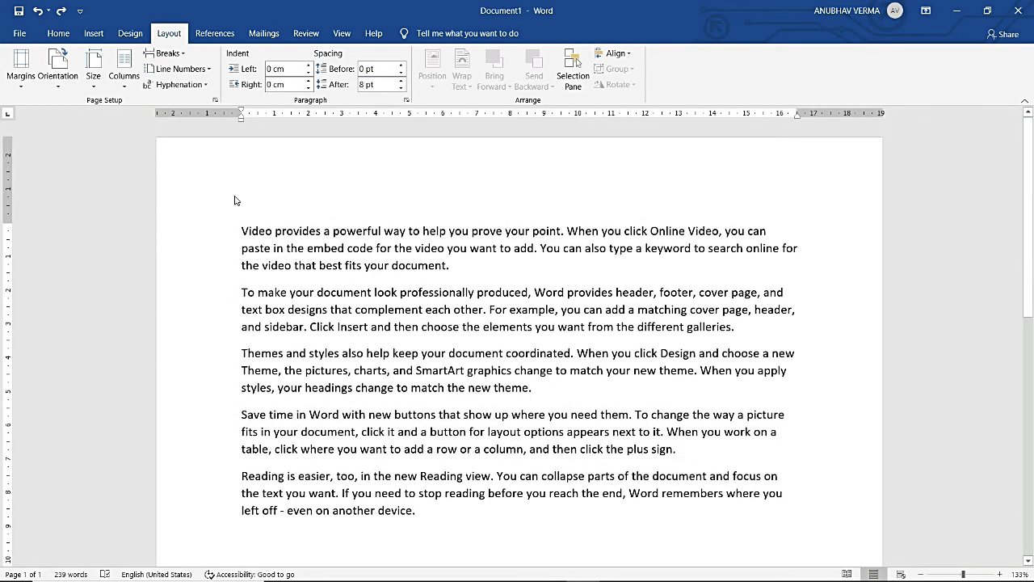
left_click(165, 53)
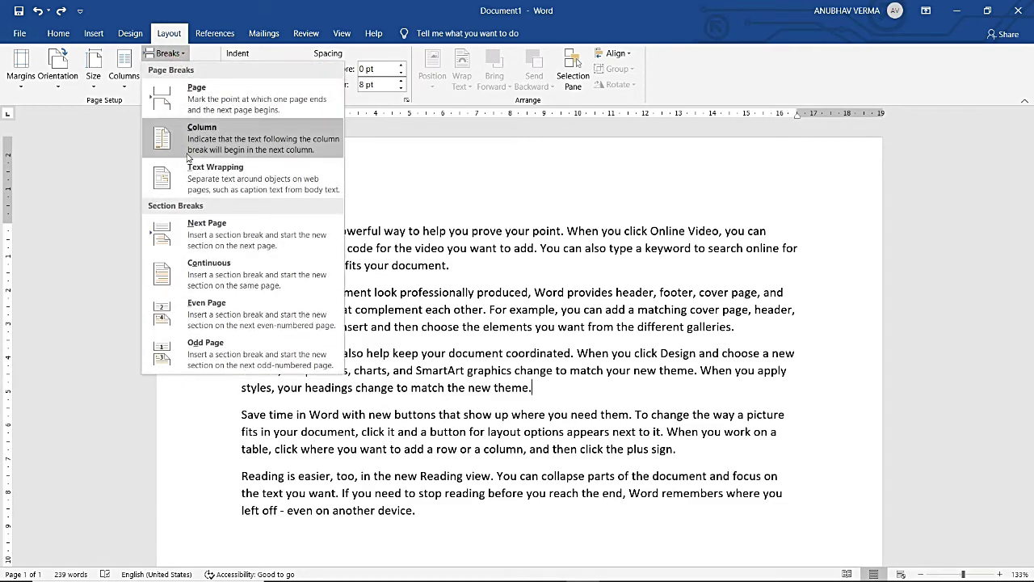
left_click(205, 240)
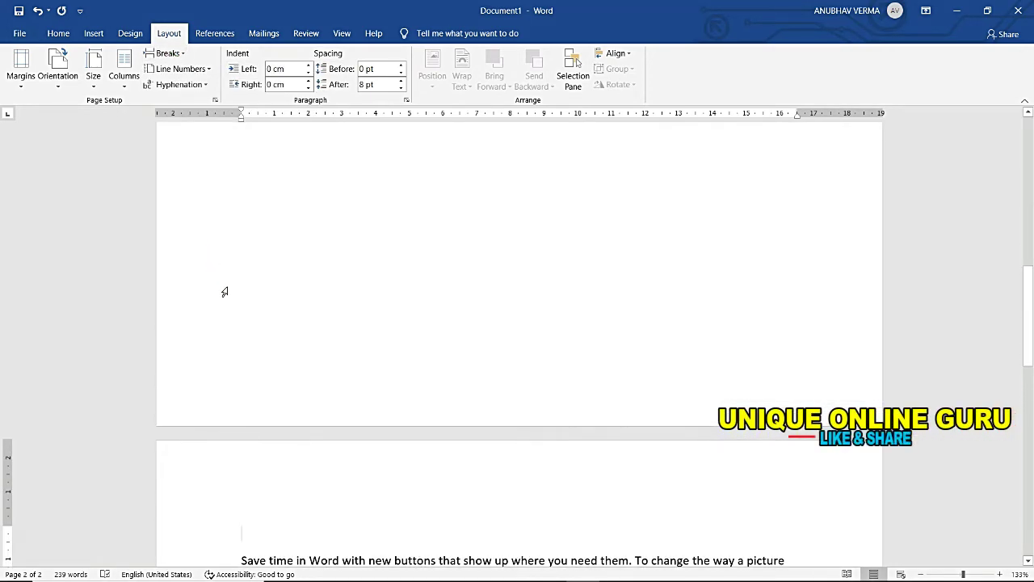
- Scroll up and switch via the Insert tab to the Design tab
scroll(224, 292, "up", 5)
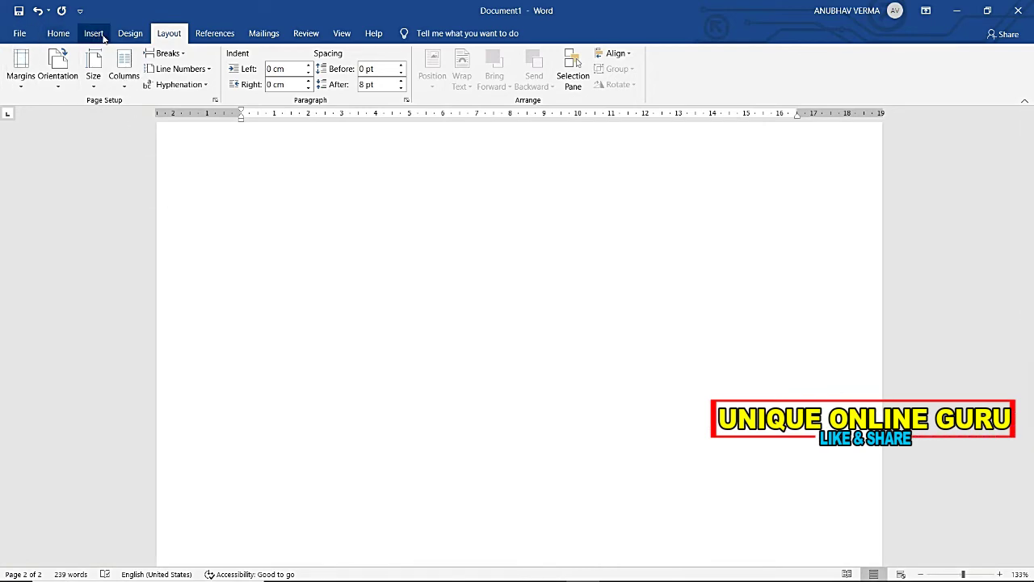
left_click(96, 34)
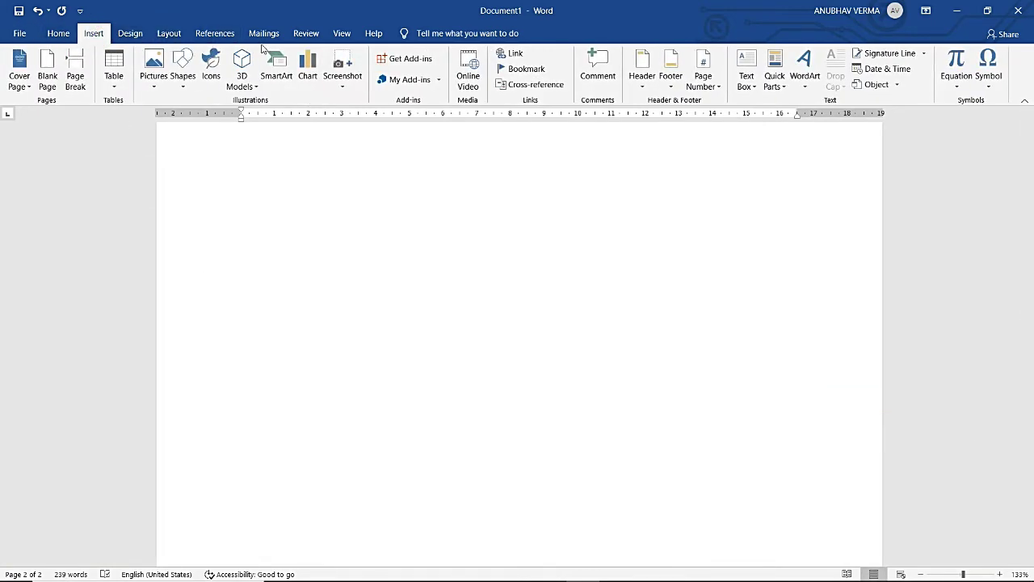
left_click(130, 33)
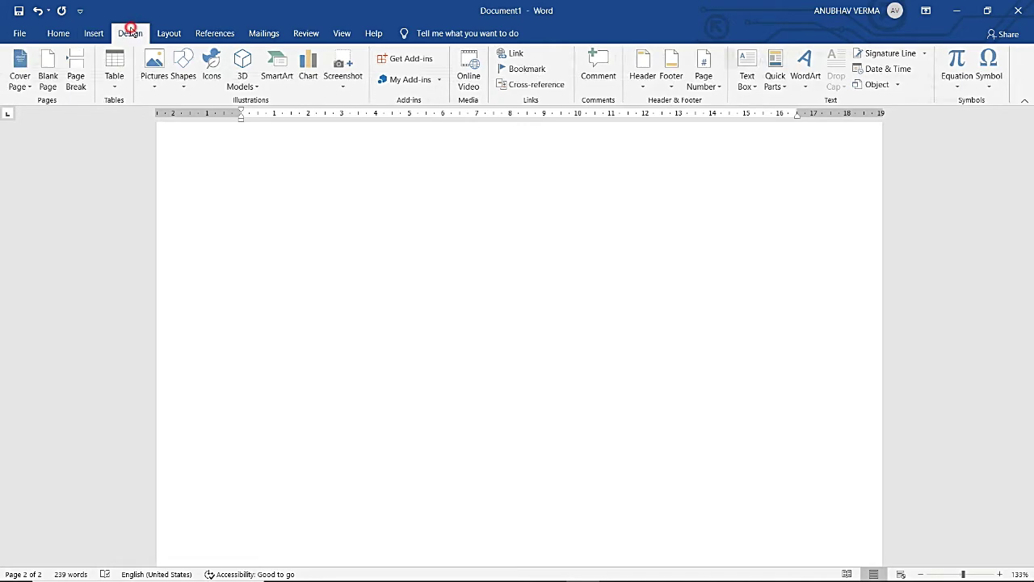
- Give the second section a 31 pt apple Art page border, applied to This section only
left_click(972, 80)
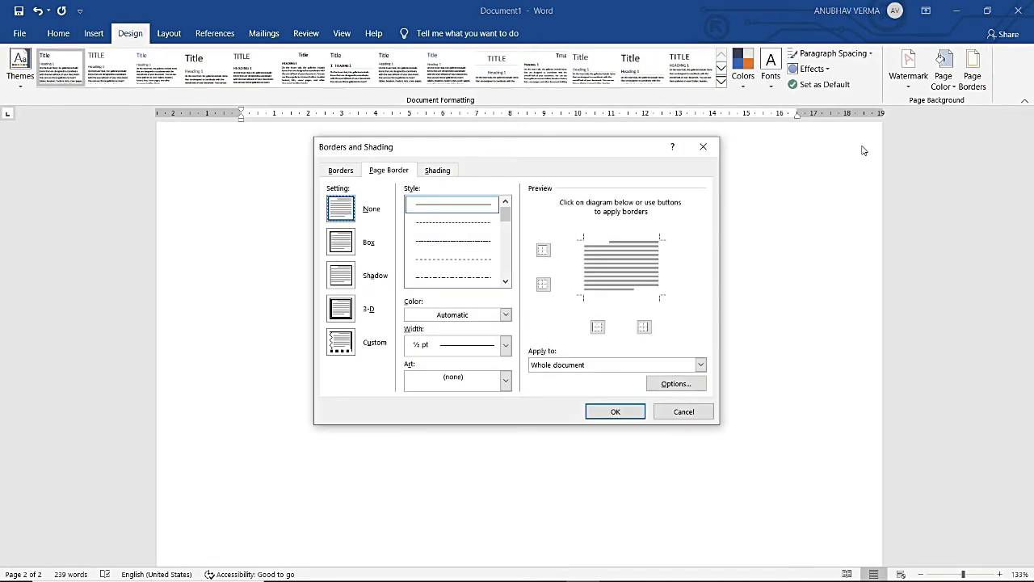
left_click(342, 340)
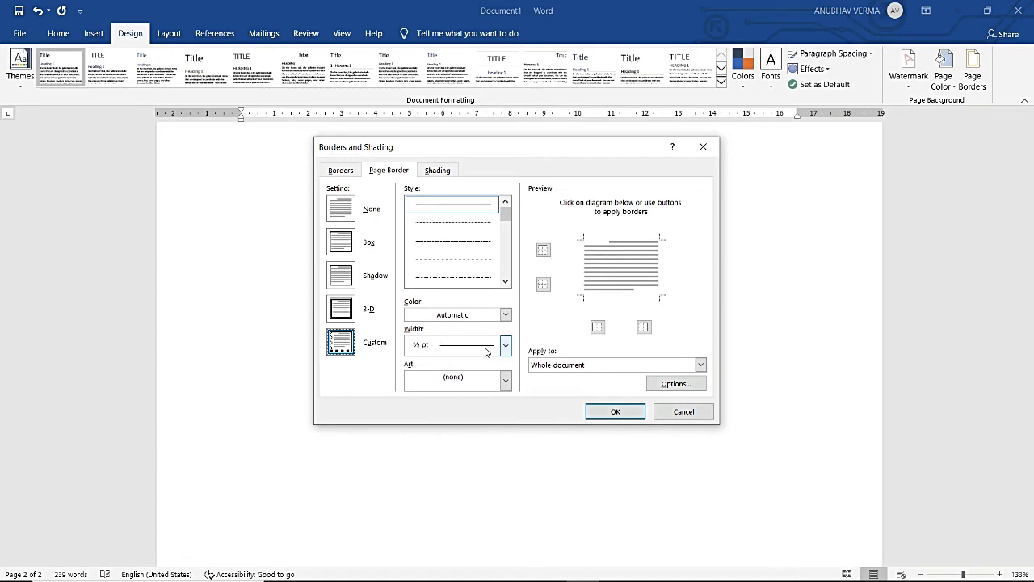
left_click(477, 382)
left_click(481, 416)
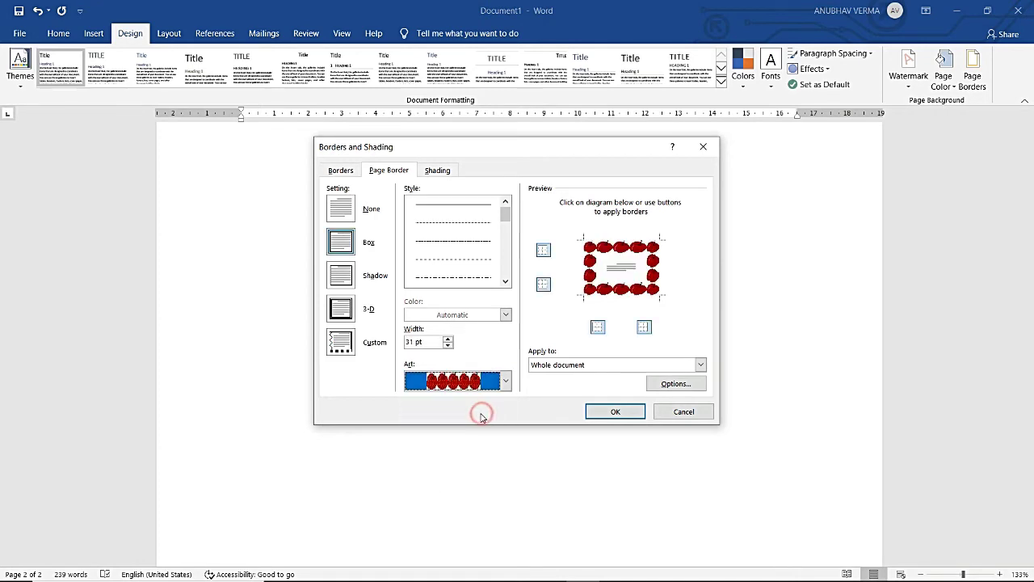
left_click(600, 366)
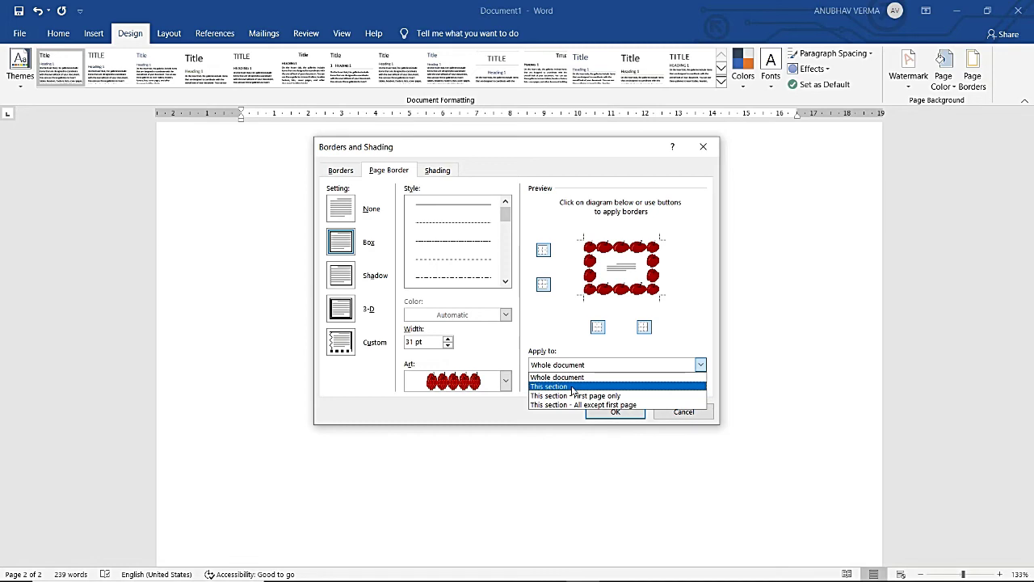
left_click(571, 387)
left_click(610, 413)
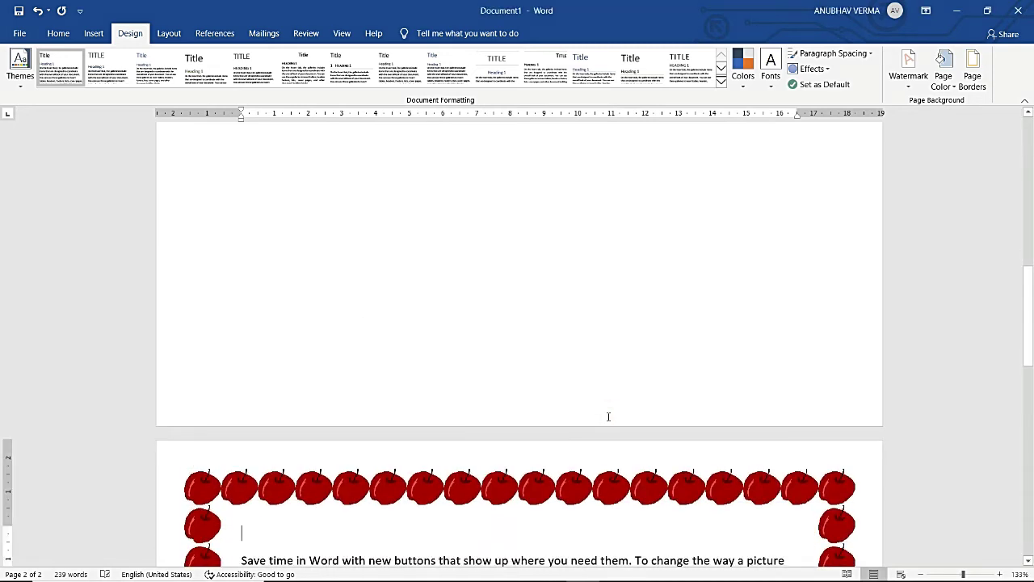
- Review pages 2 and 1, then reopen Page Borders showing the 31 pt apple border
scroll(608, 416, "down", 3)
scroll(609, 416, "down", 3)
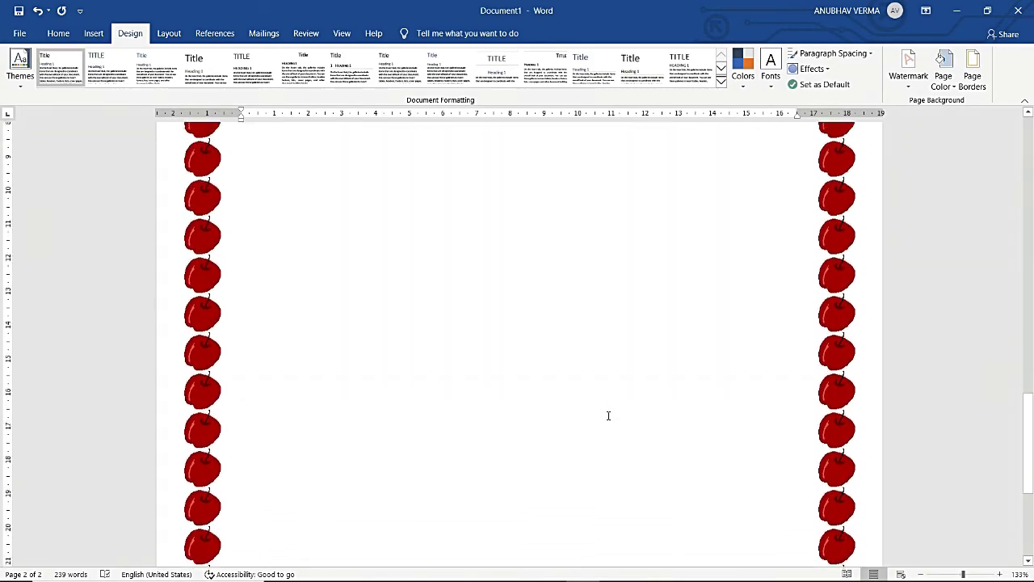
scroll(608, 416, "down", 5)
scroll(608, 415, "up", 3)
scroll(608, 415, "up", 3)
scroll(608, 415, "up", 4)
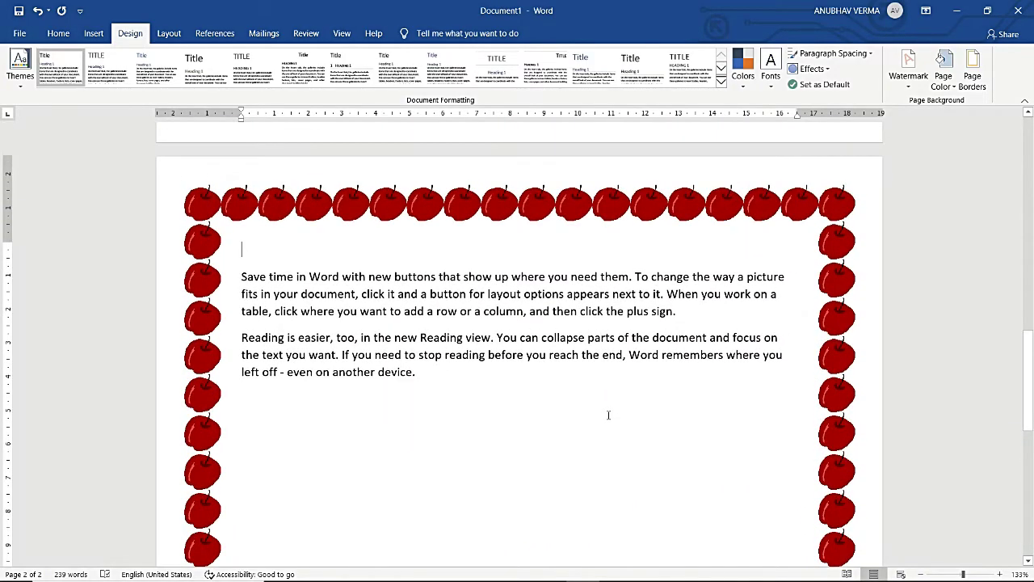
scroll(607, 415, "up", 3)
scroll(610, 412, "up", 3)
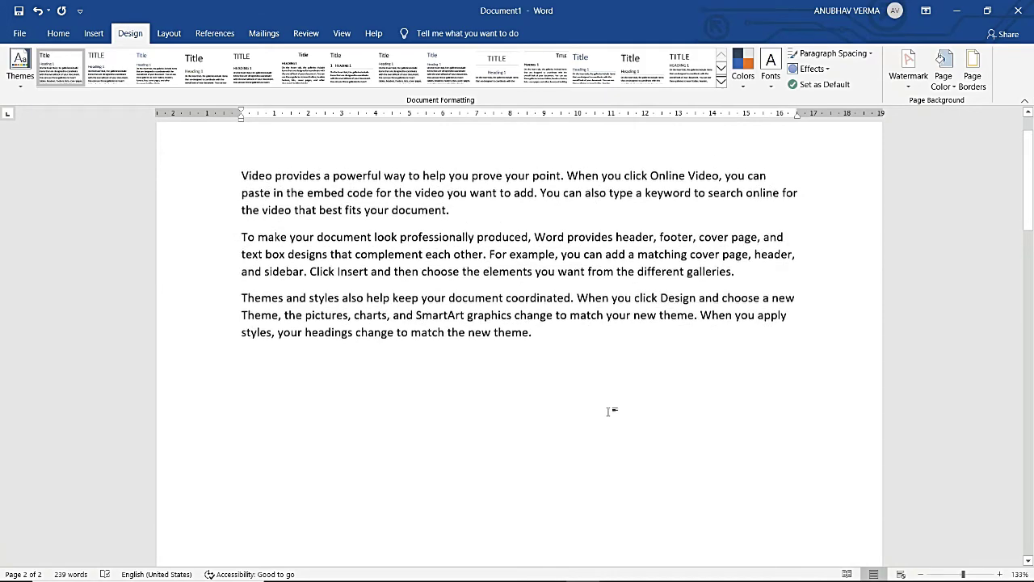
scroll(612, 411, "up", 1)
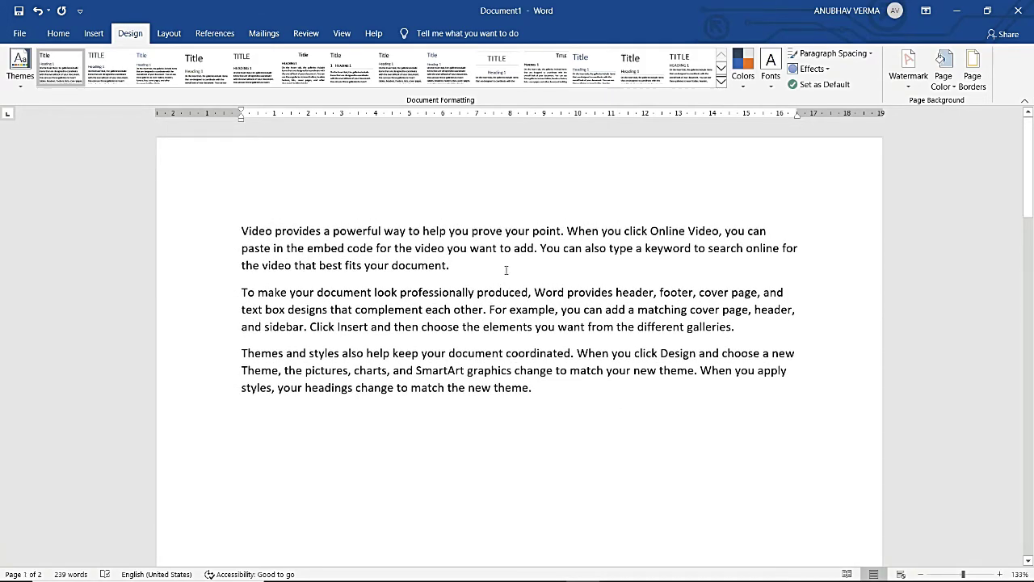
left_click(973, 66)
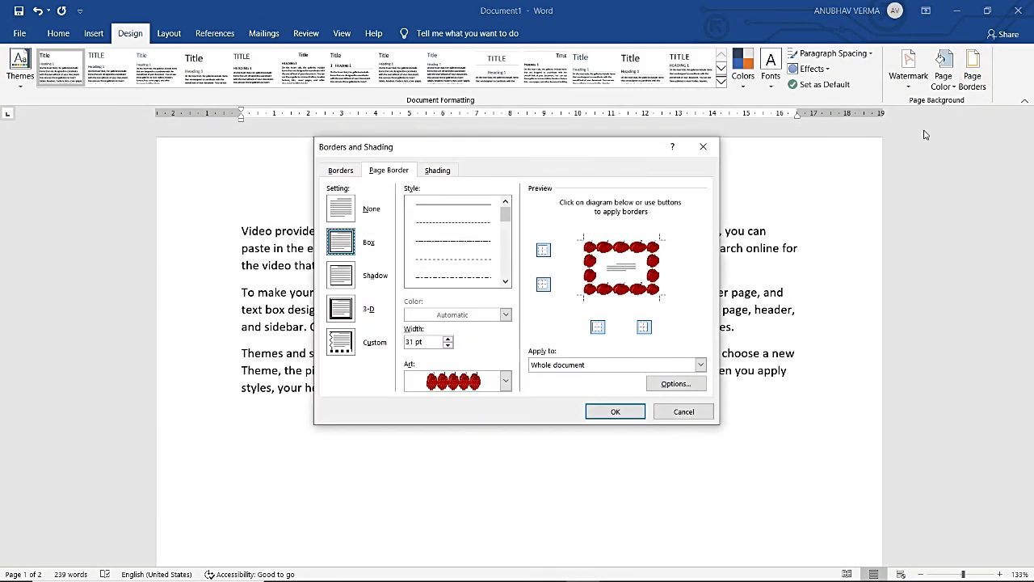
- Replace the apple art with the 28 pt cupcake Art border, applied to This section only
left_click(506, 380)
left_click(472, 440)
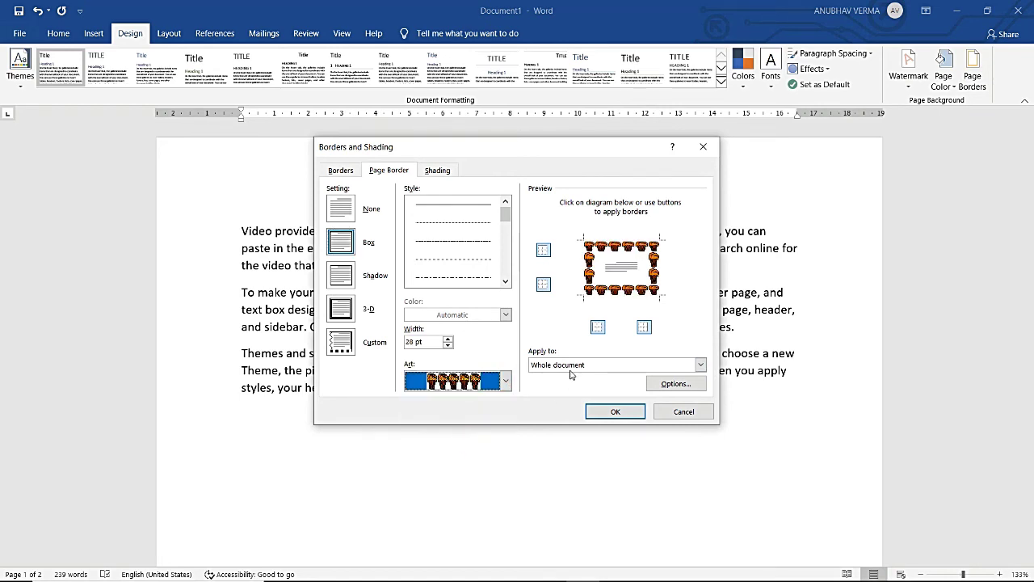
left_click(701, 365)
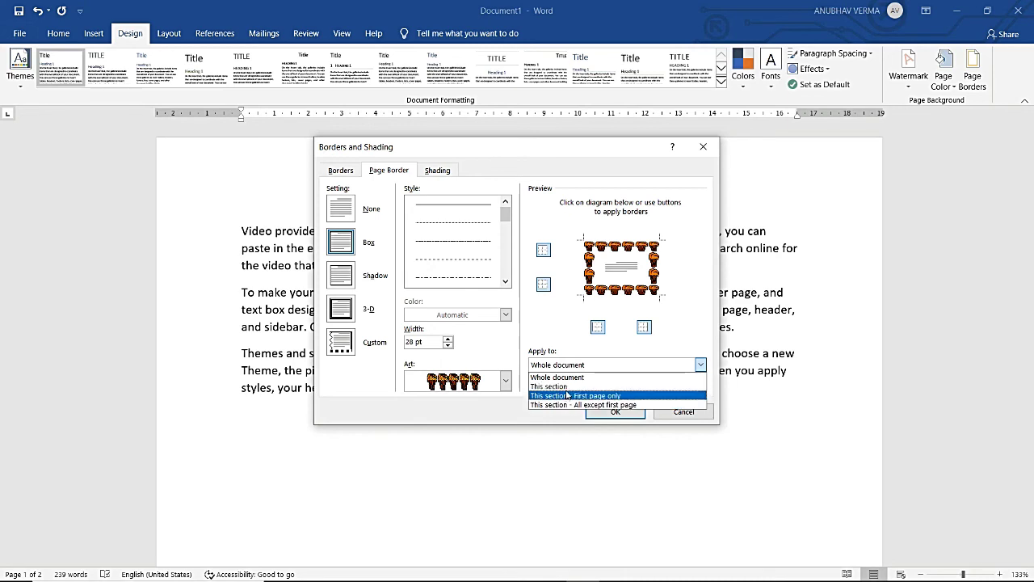
left_click(568, 389)
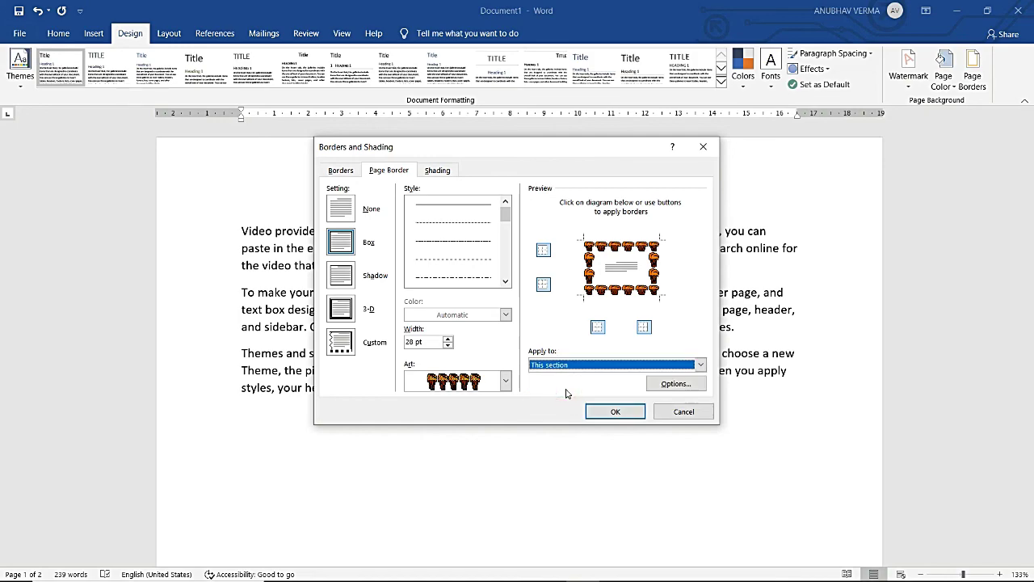
left_click(598, 411)
- Scroll both pages to confirm only page 2 has the cupcake border, returning to the Home tab
scroll(598, 411, "down", 4)
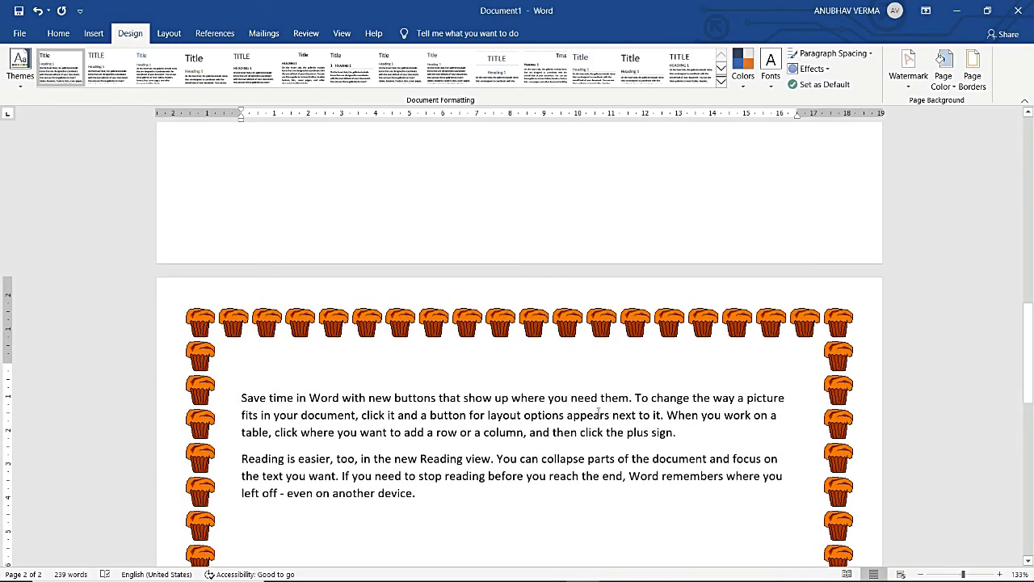
scroll(599, 413, "down", 5)
scroll(599, 413, "down", 2)
scroll(599, 412, "up", 5)
scroll(598, 411, "up", 3)
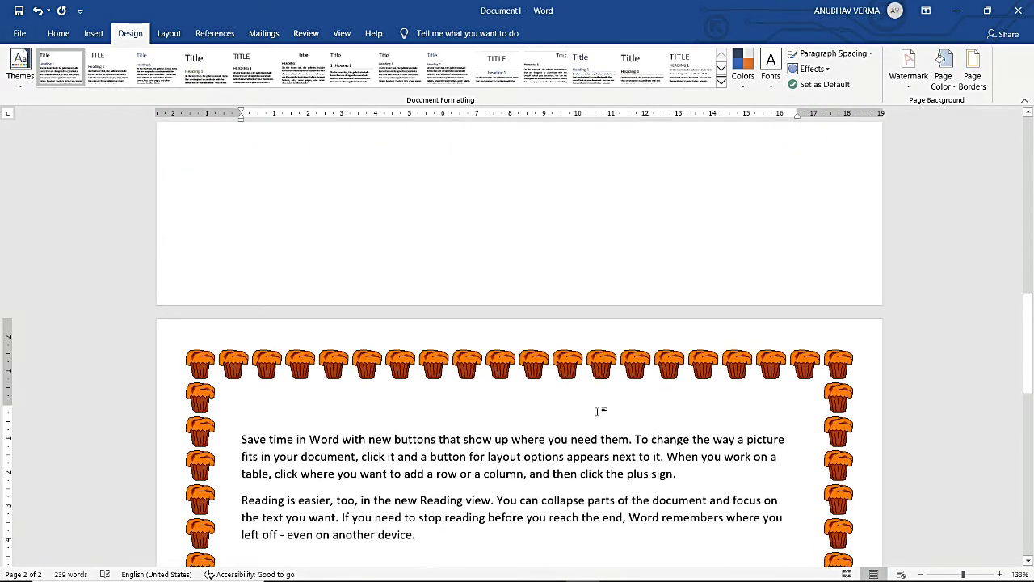
scroll(597, 411, "up", 5)
scroll(598, 411, "up", 5)
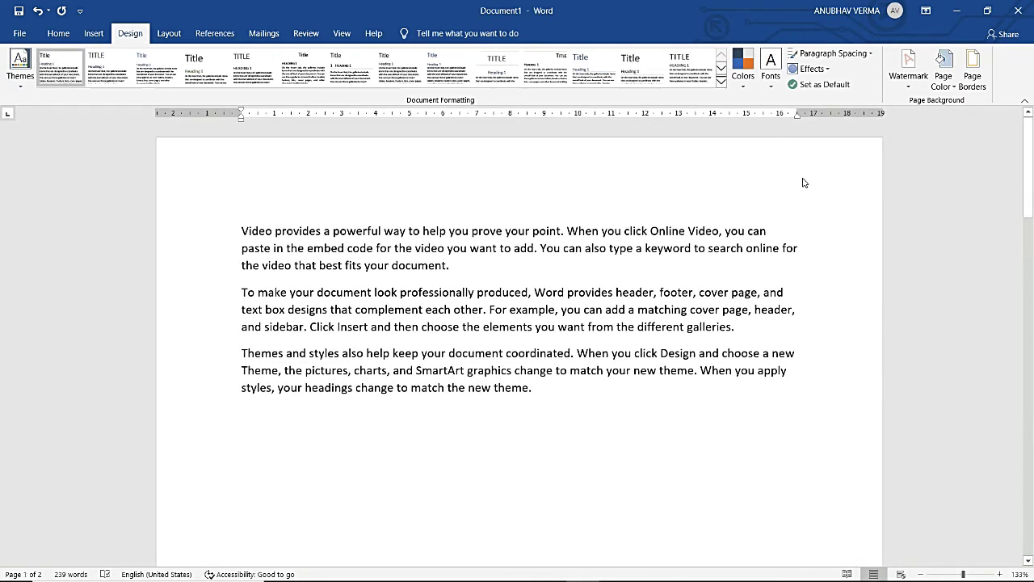
left_click(59, 34)
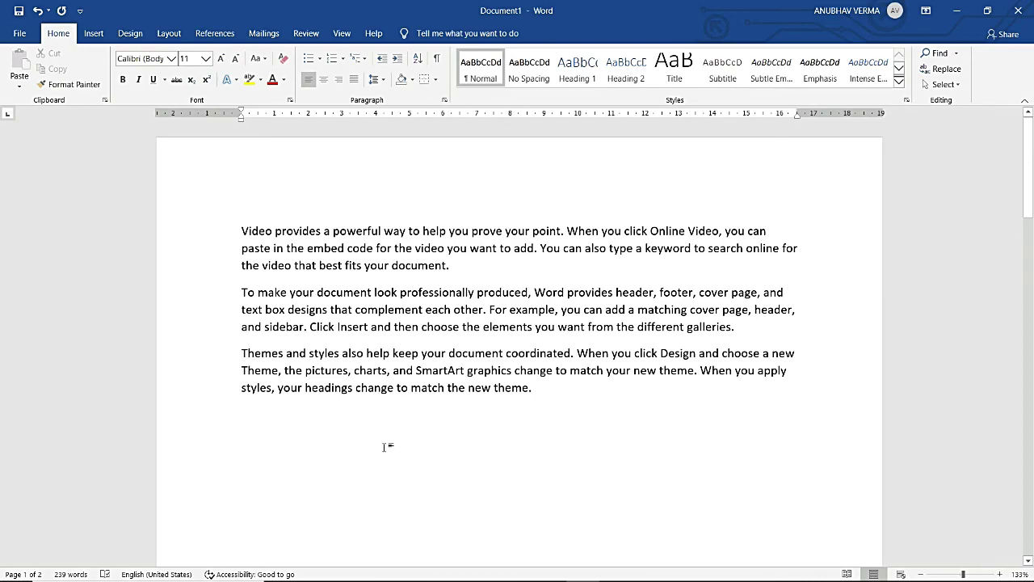
scroll(380, 466, "down", 5)
scroll(379, 466, "down", 5)
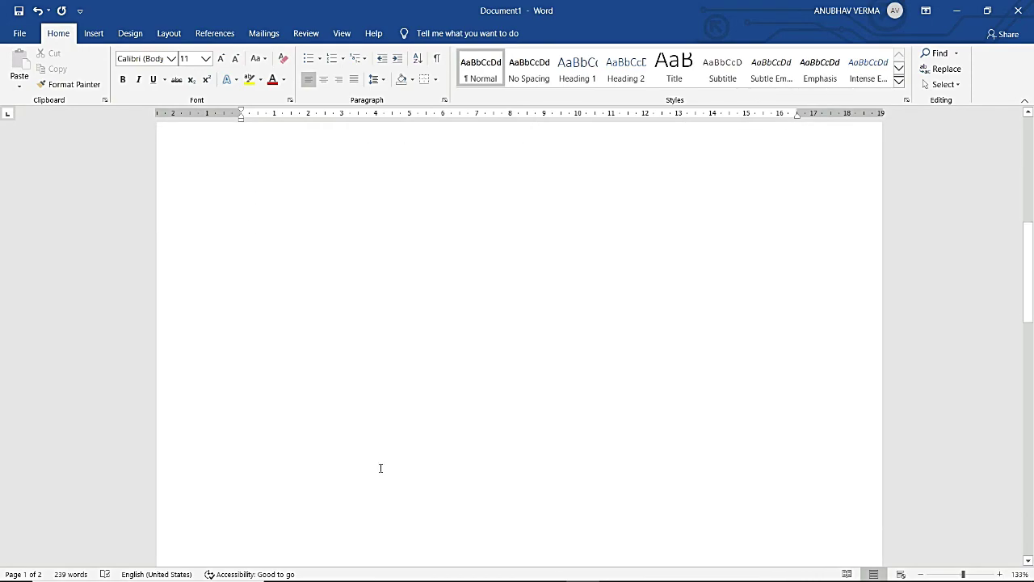
scroll(380, 467, "down", 5)
scroll(380, 468, "down", 5)
scroll(380, 468, "down", 3)
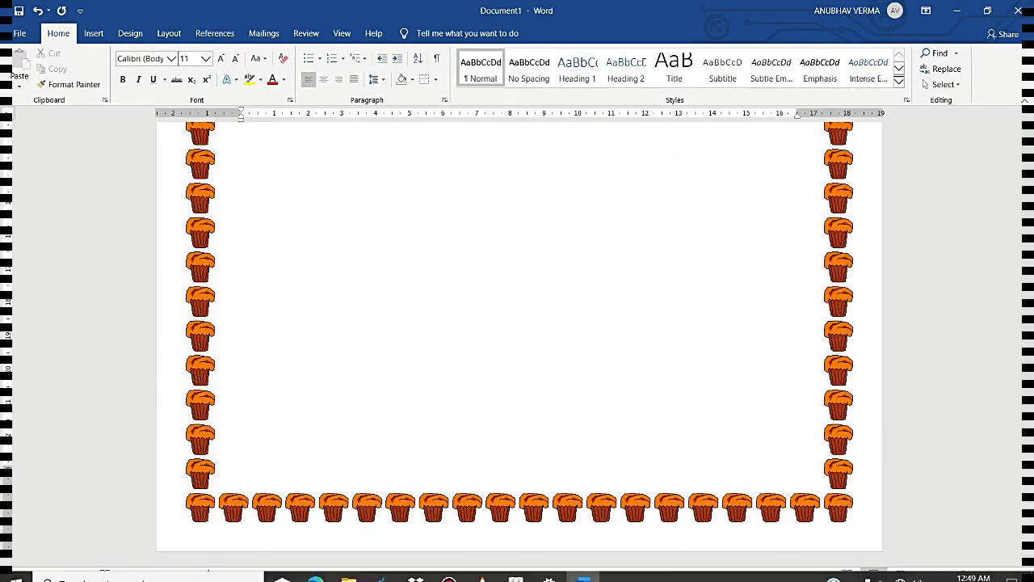